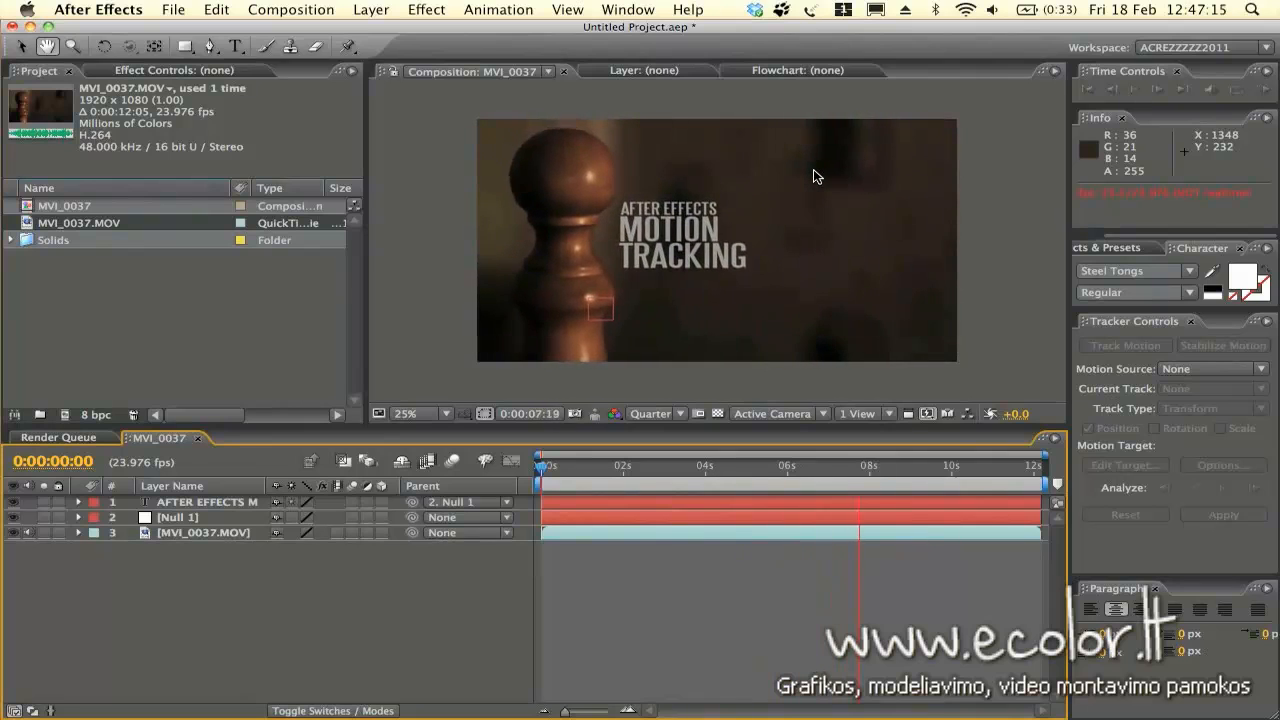
- Stop the preview and delete all the layers from the MVI_0037 composition
key(space)
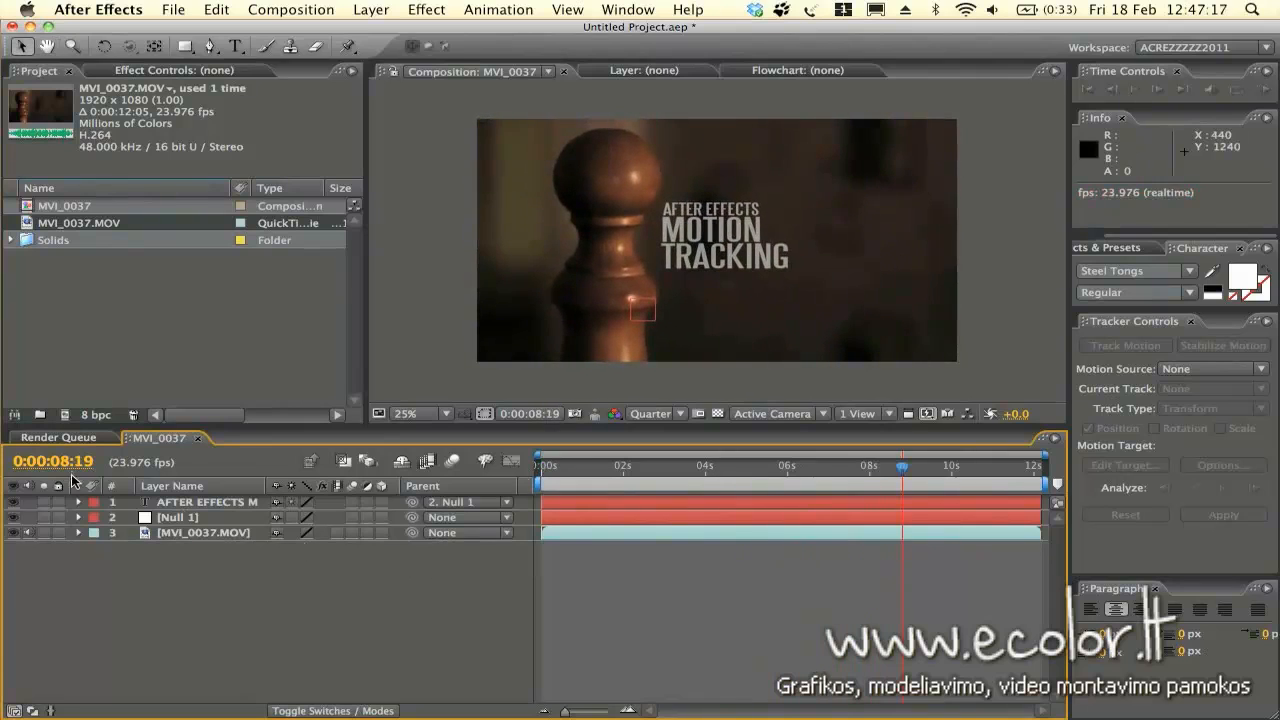
drag(182, 570, 165, 487)
key(Delete)
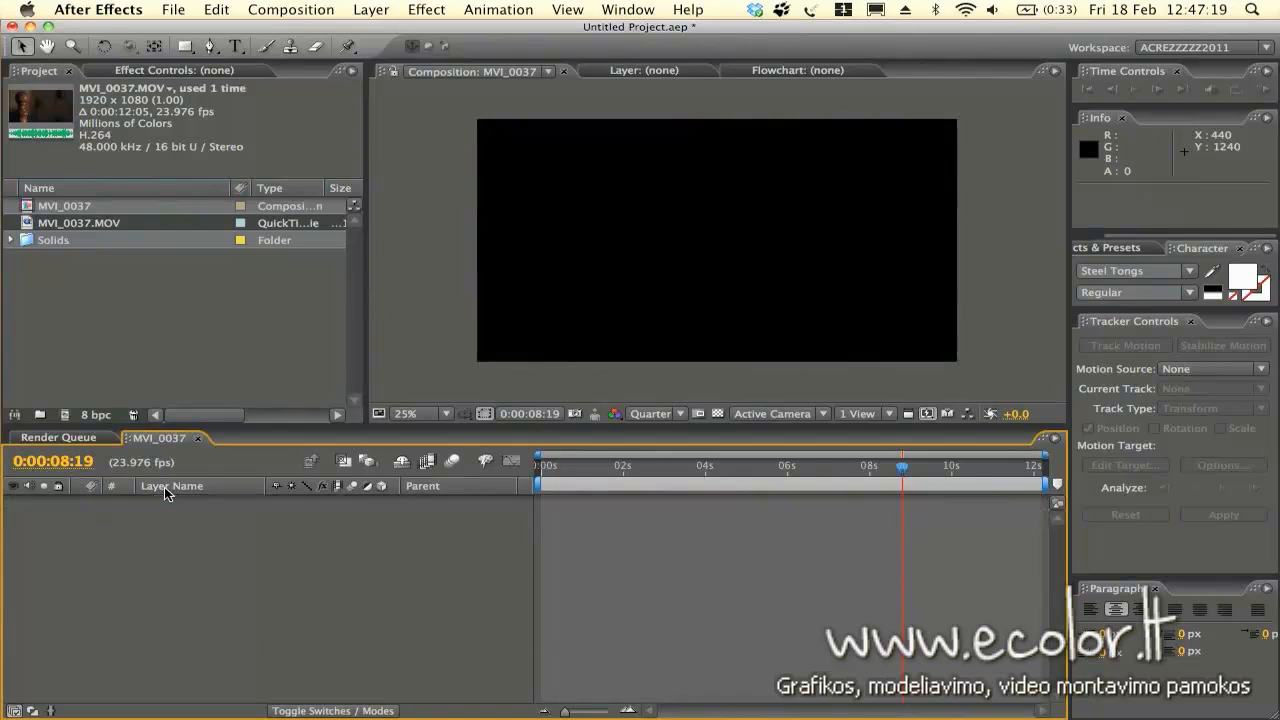
- Add the MVI_0037.MOV footage to the empty composition as a layer and return to the first frame
drag(60, 223, 543, 523)
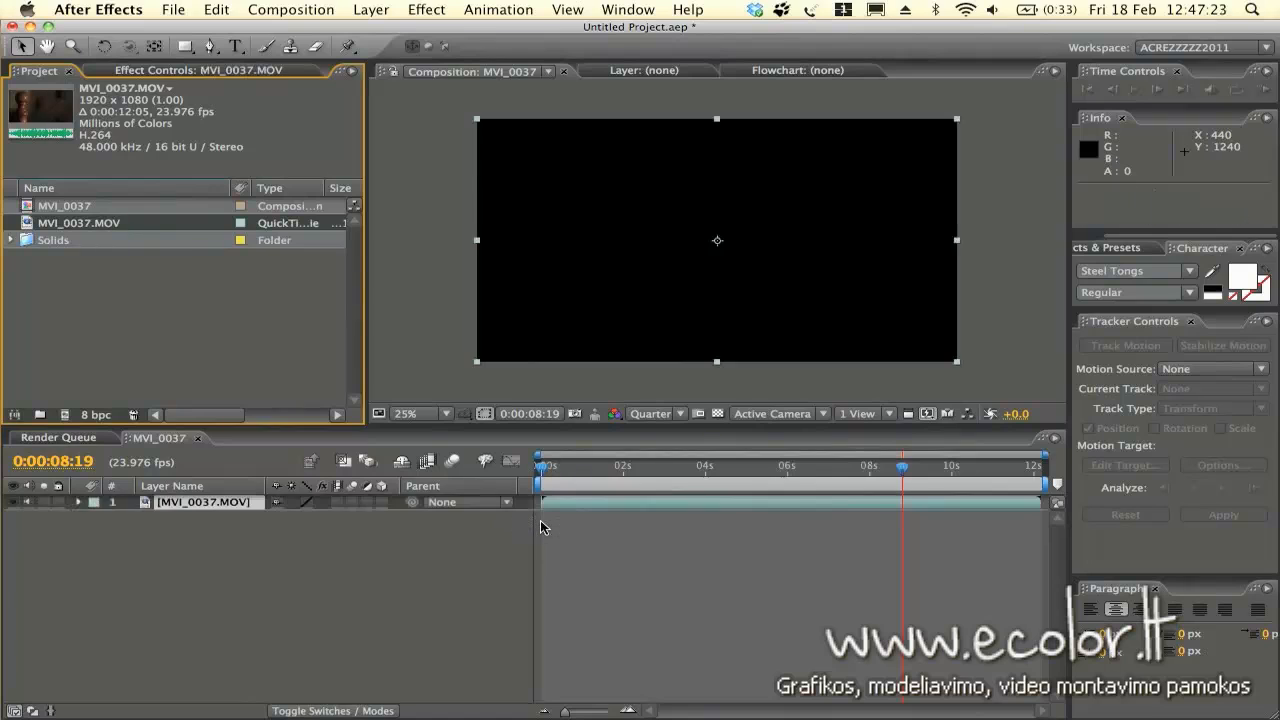
key(Home)
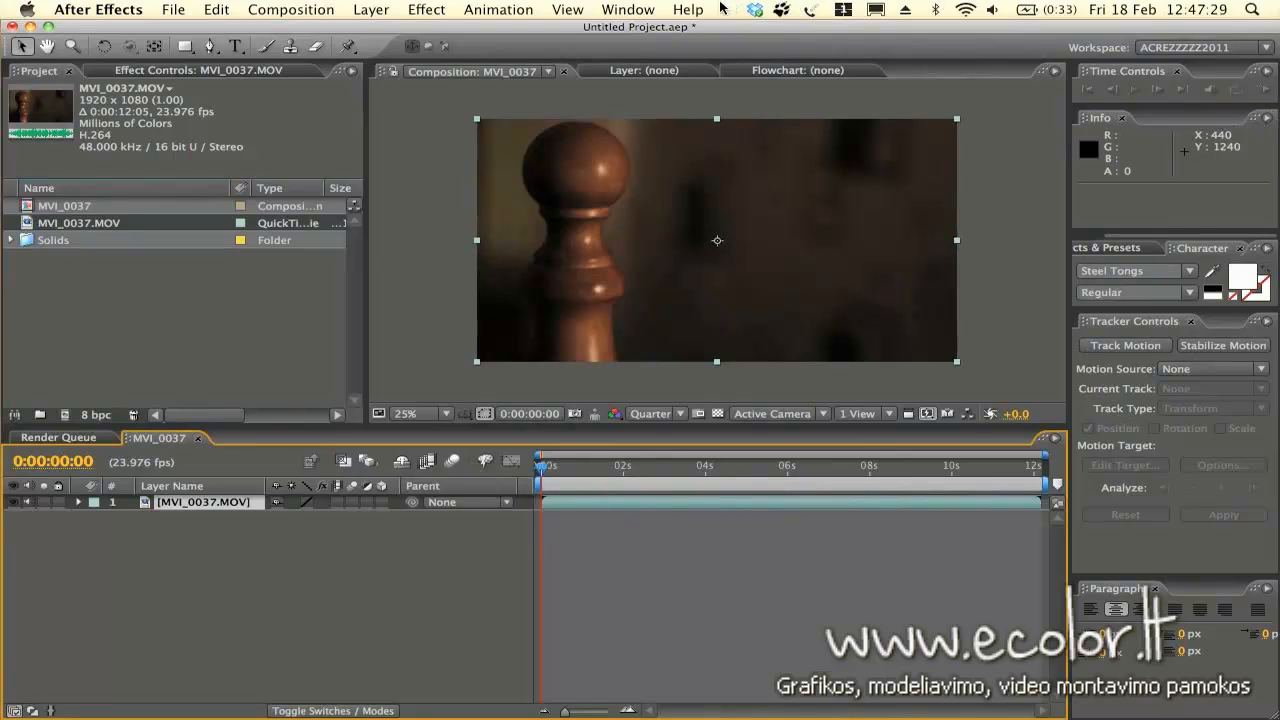
click(628, 9)
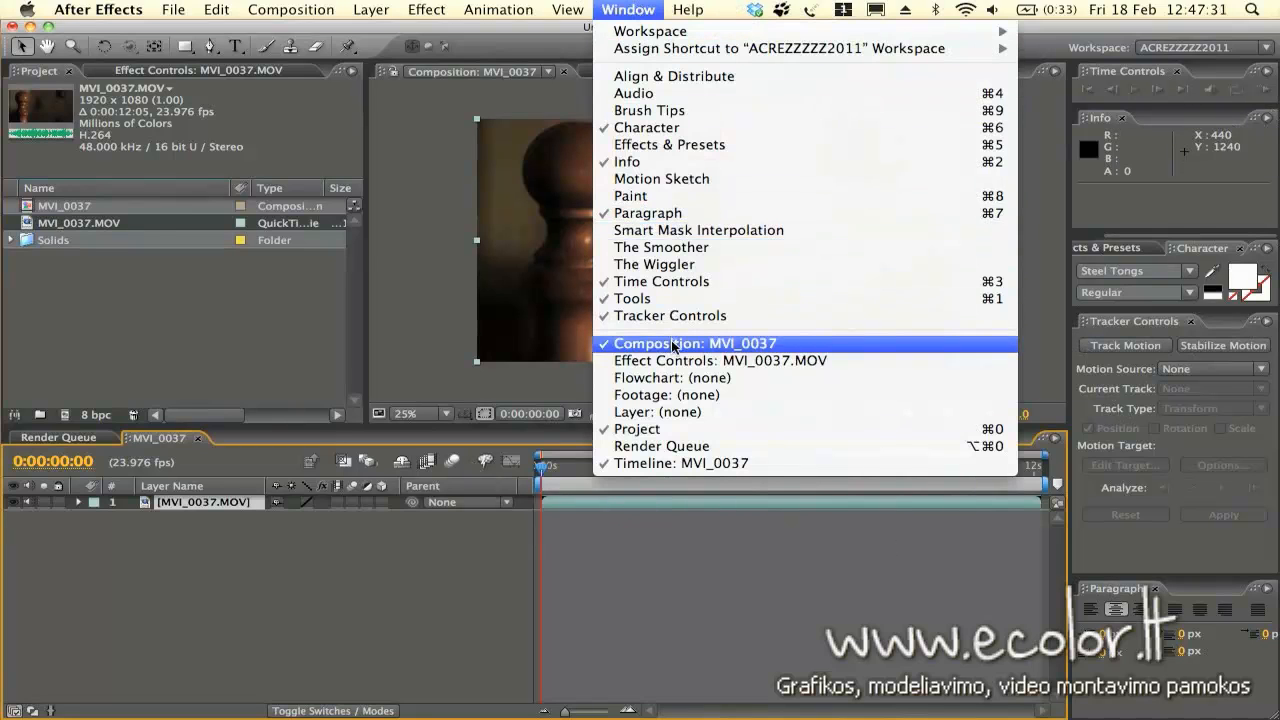
click(766, 580)
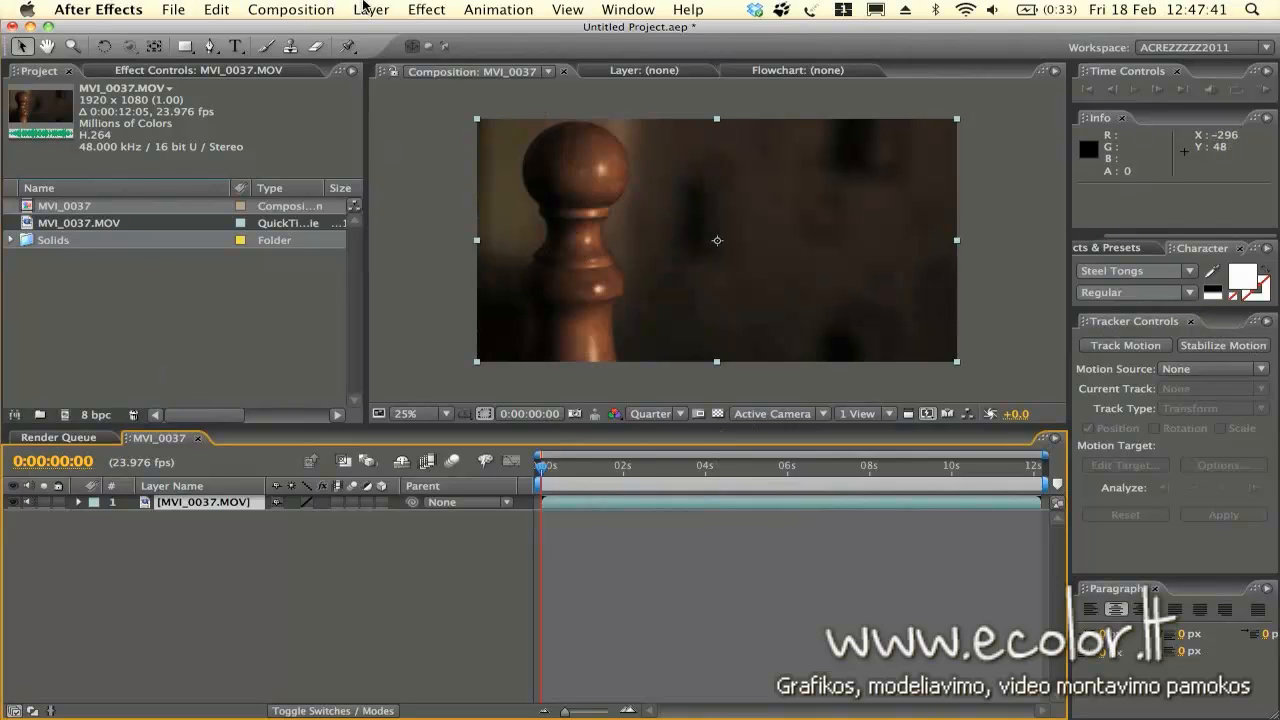
- Create a new null object layer above the footage and leave it deselected
click(368, 9)
mouse_move(382, 40)
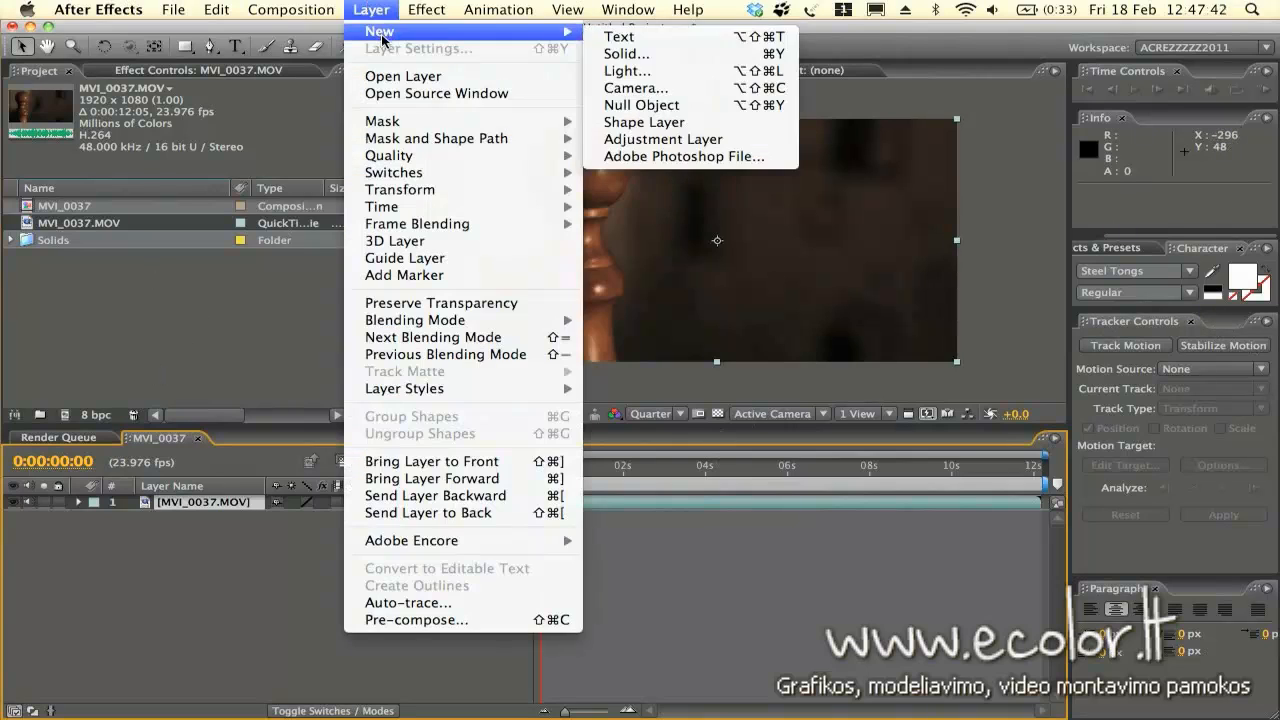
click(697, 106)
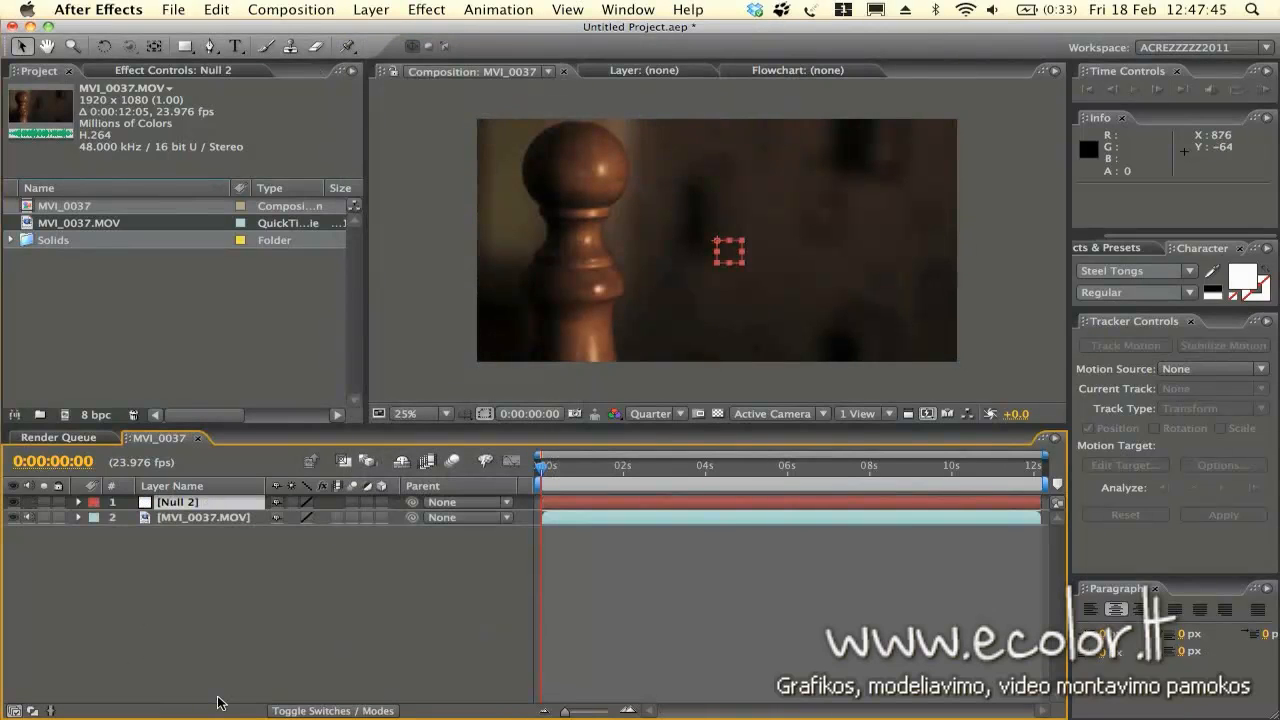
click(256, 632)
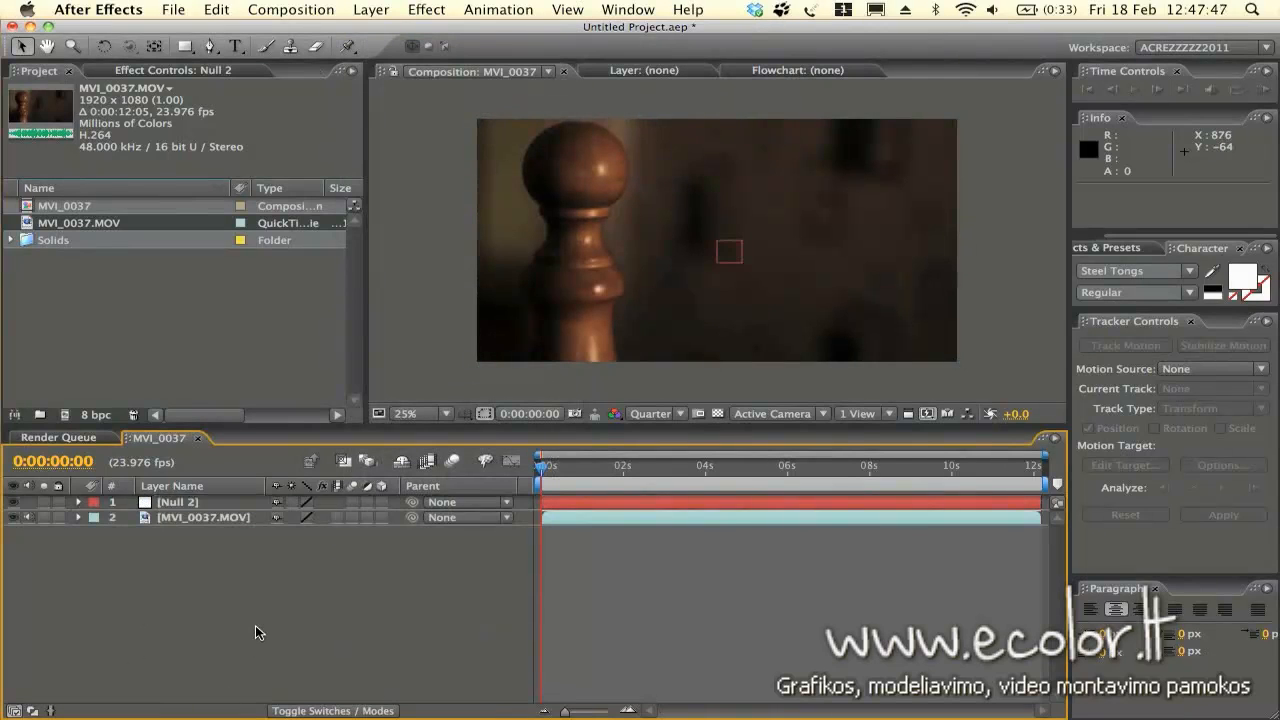
- Start motion tracking on the MVI_0037.MOV layer and enlarge the track point's outer search region
click(188, 520)
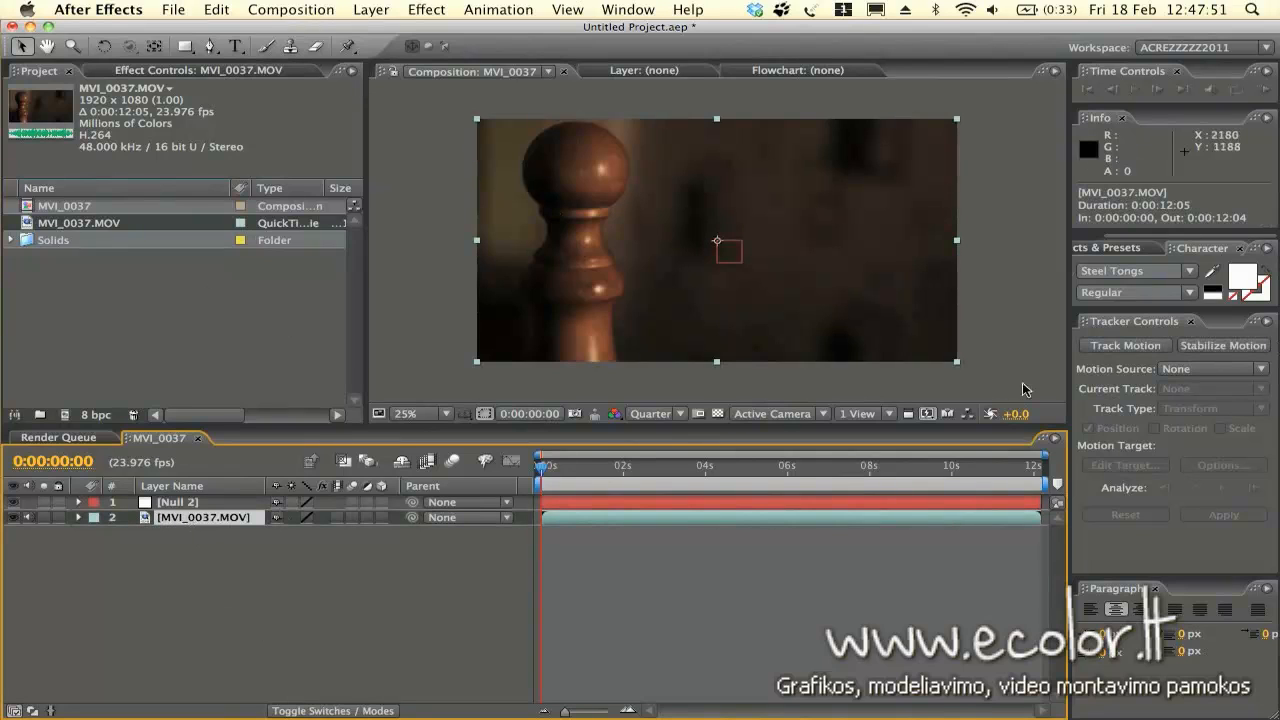
click(1110, 352)
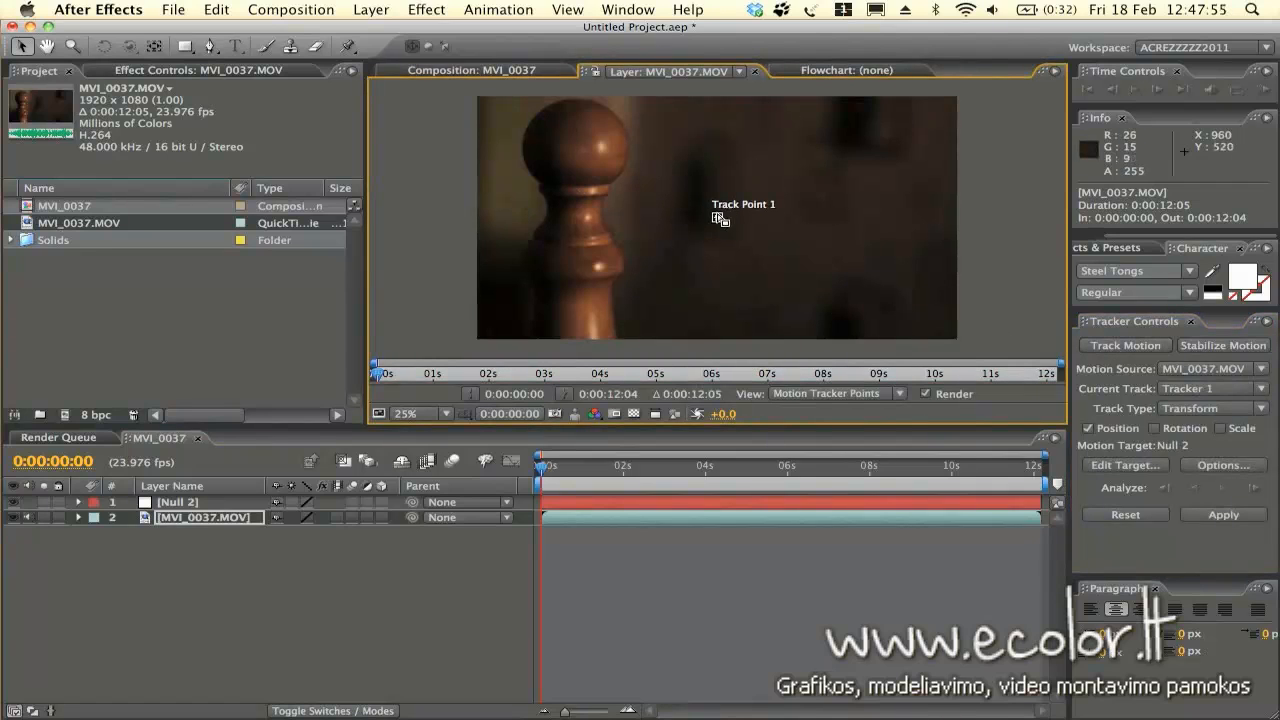
scroll(719, 219, up, 1)
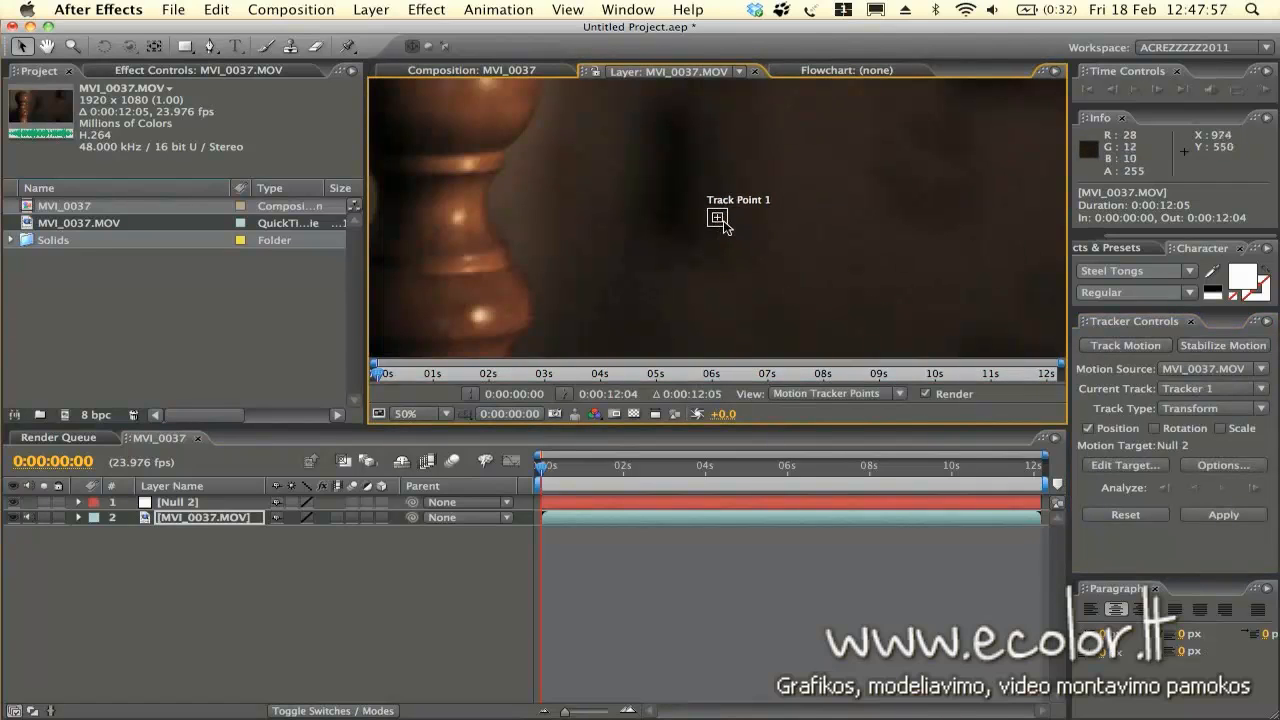
drag(726, 227, 722, 226)
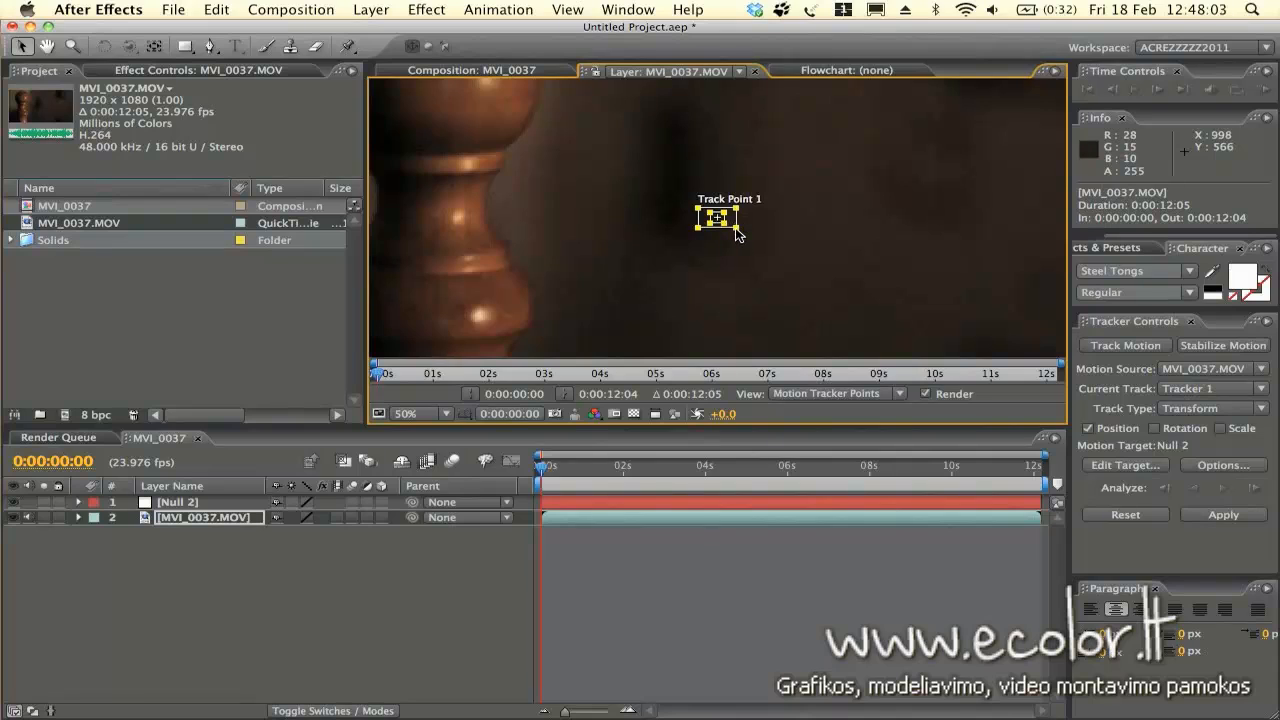
drag(736, 229, 736, 233)
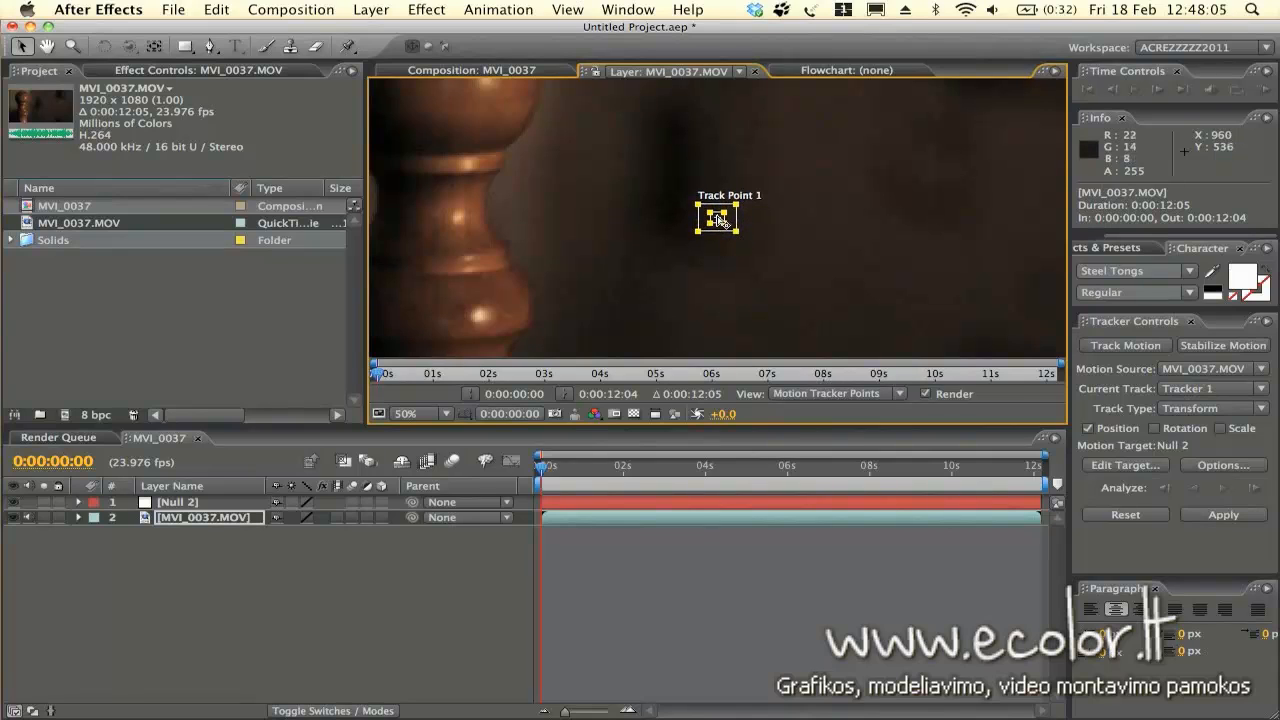
- Place the track point on the bright highlight of the wooden post's lower bulge and enlarge its search region slightly
drag(725, 222, 484, 317)
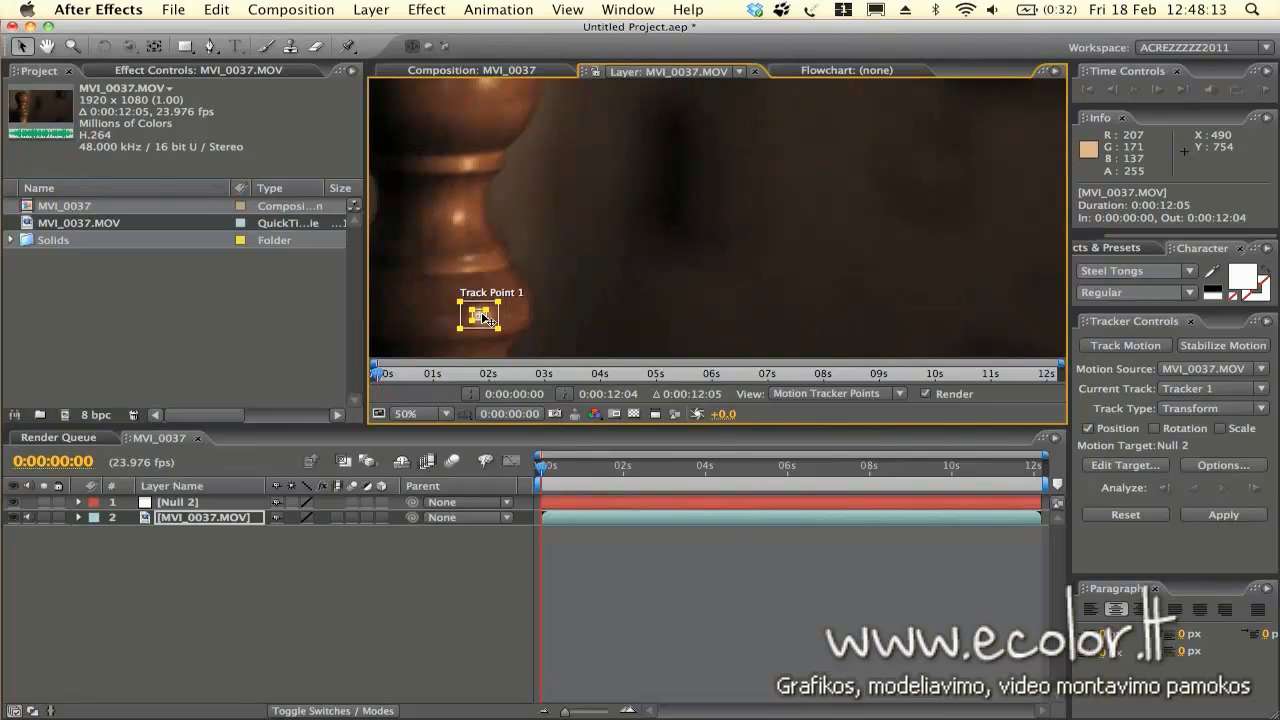
key(comma)
key(comma)
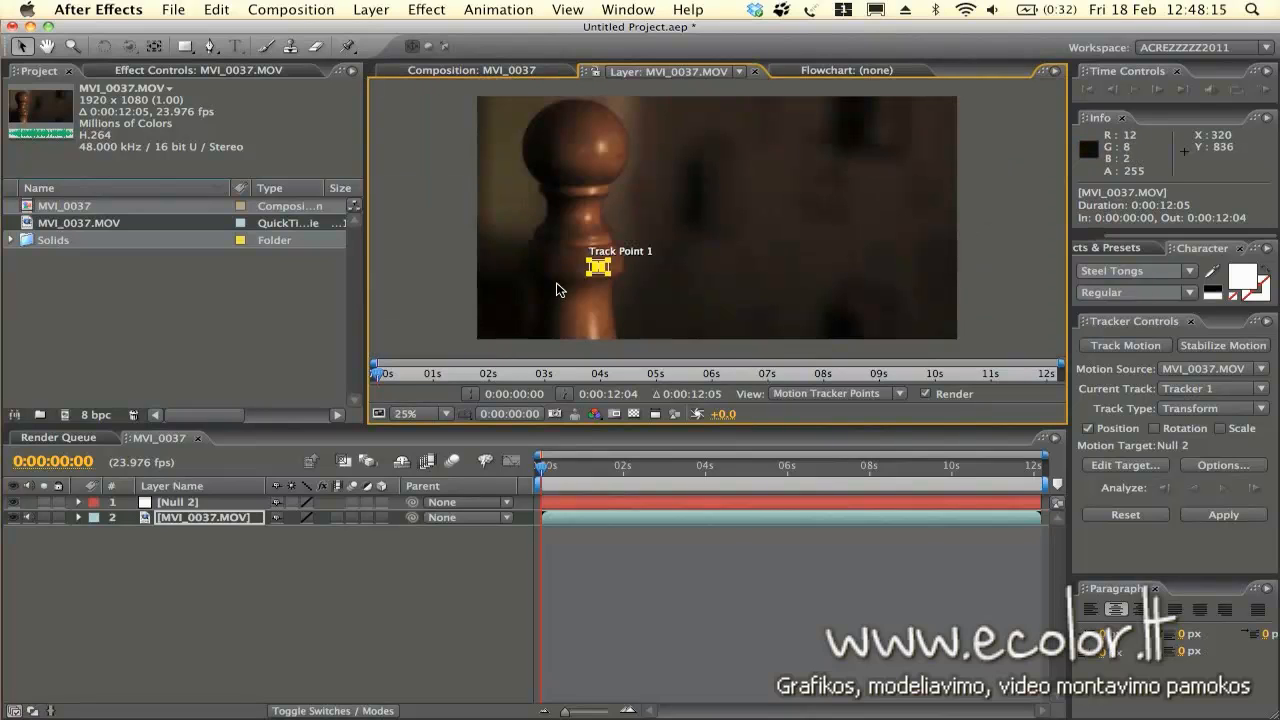
key(period)
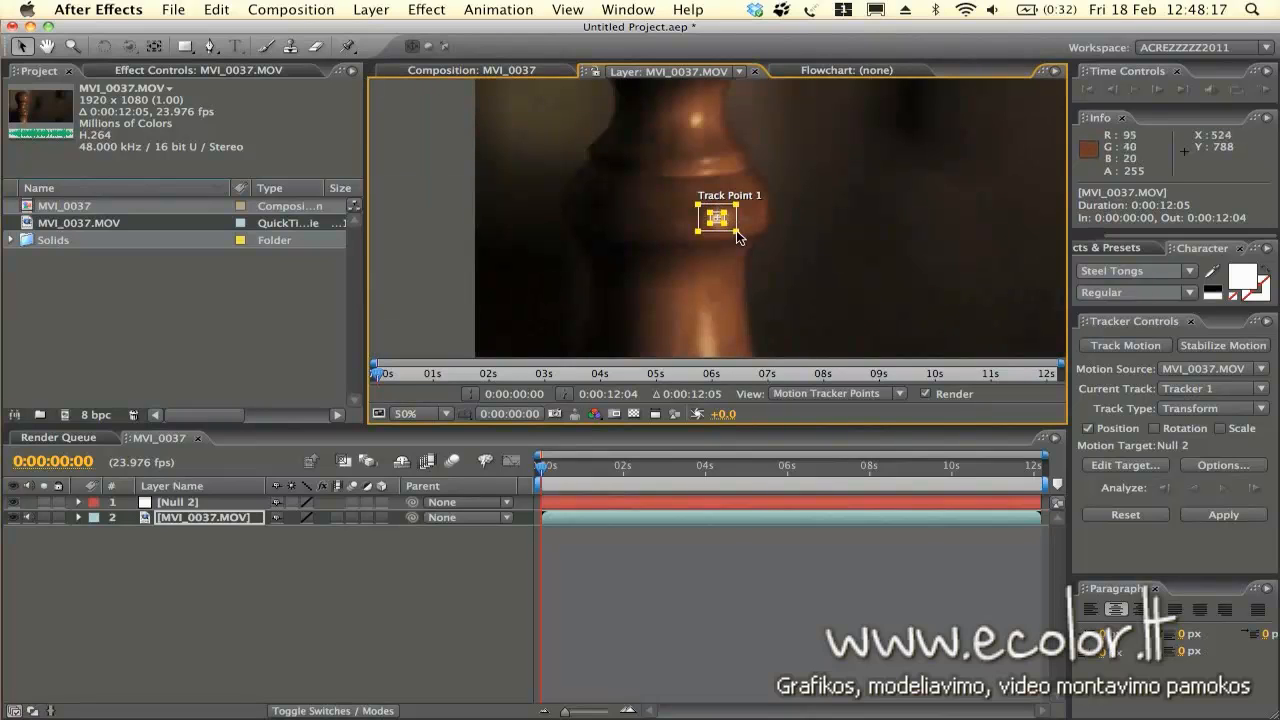
mouse_move(736, 231)
mouse_down()
mouse_move(846, 200)
mouse_move(731, 206)
mouse_move(710, 230)
mouse_move(723, 223)
mouse_move(566, 206)
mouse_move(630, 302)
mouse_move(568, 314)
mouse_move(546, 227)
mouse_move(588, 211)
mouse_move(560, 129)
mouse_move(809, 209)
mouse_move(728, 216)
mouse_up()
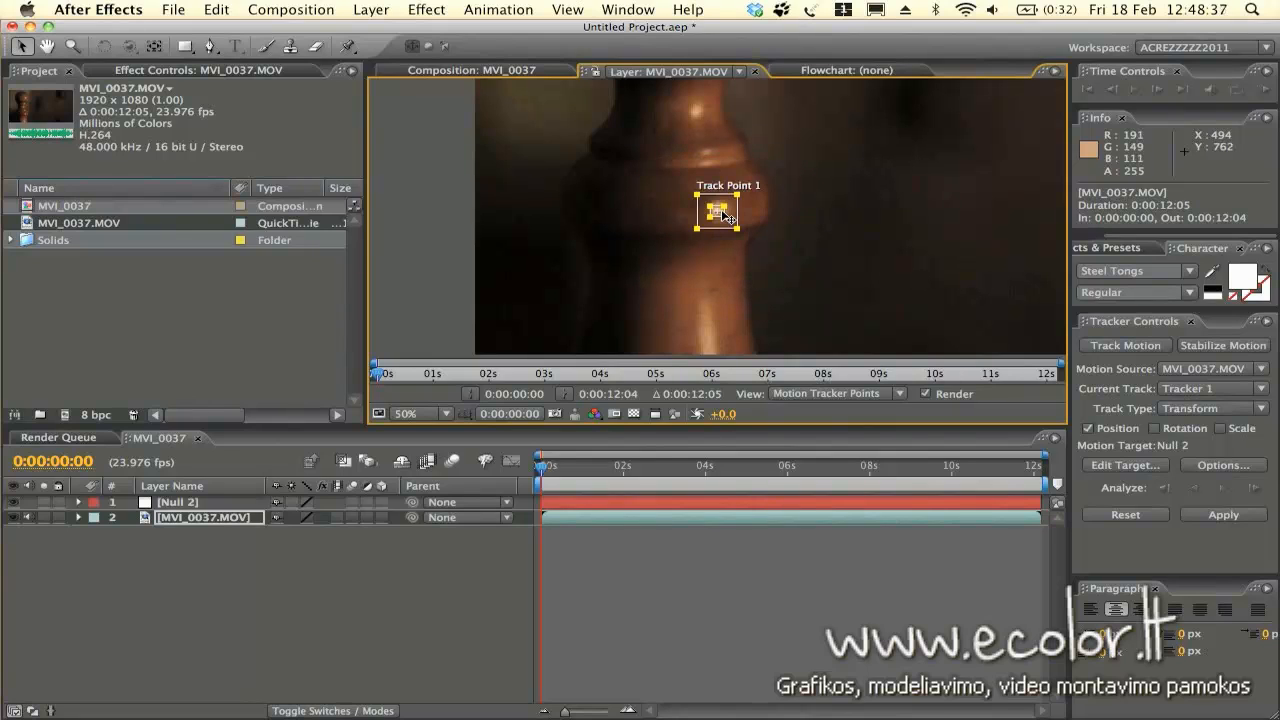
- Confirm the Null 2 layer as the motion target and analyze the footage forward from the first frame
key(comma)
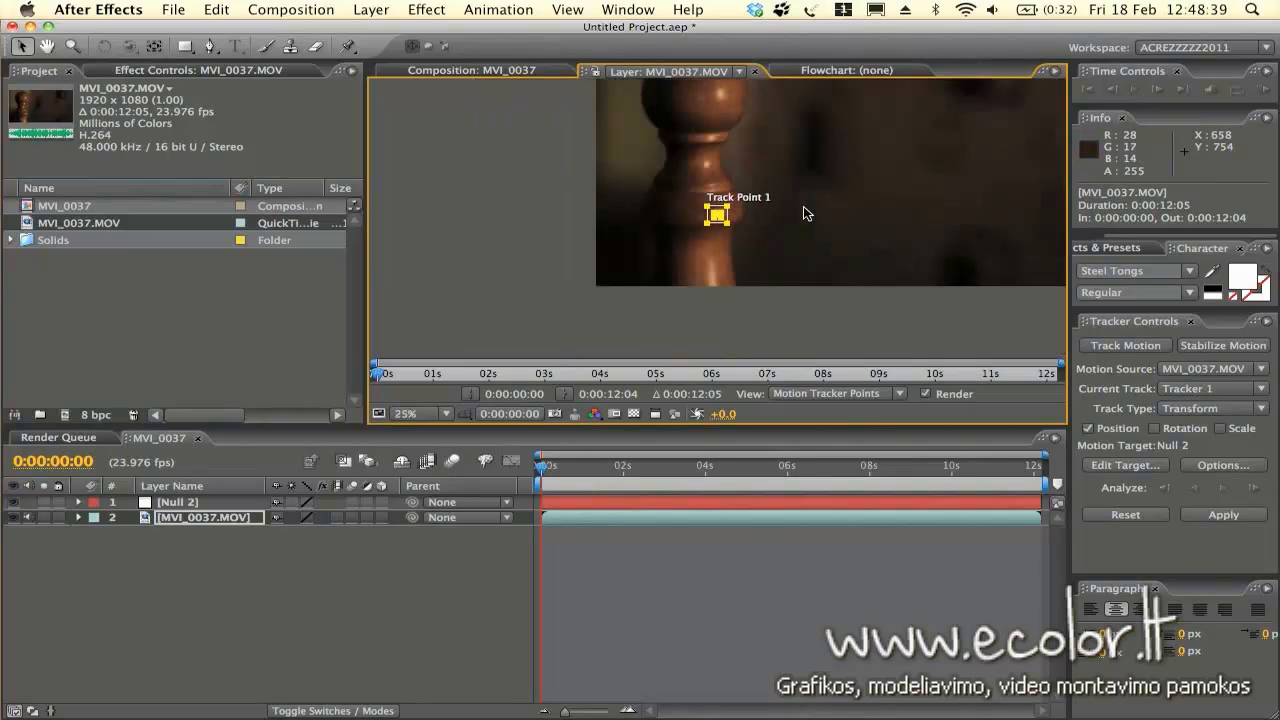
key(h)
drag(879, 171, 772, 224)
key(v)
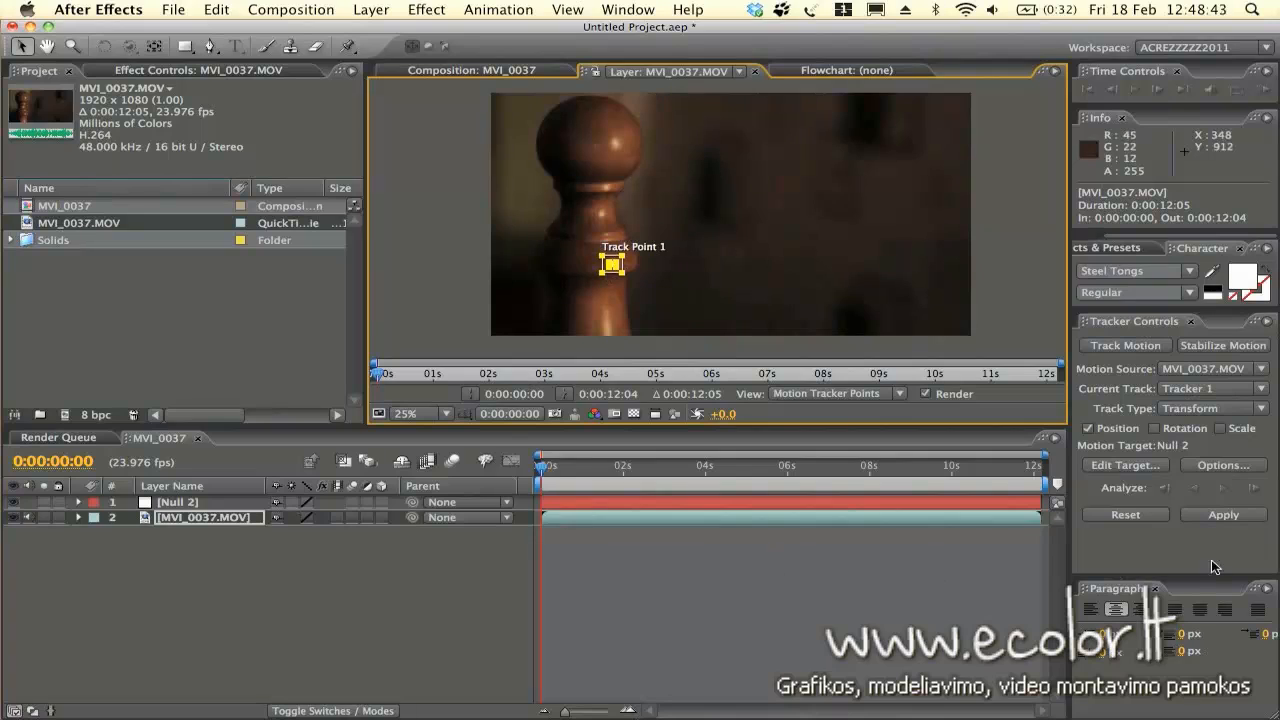
click(1114, 463)
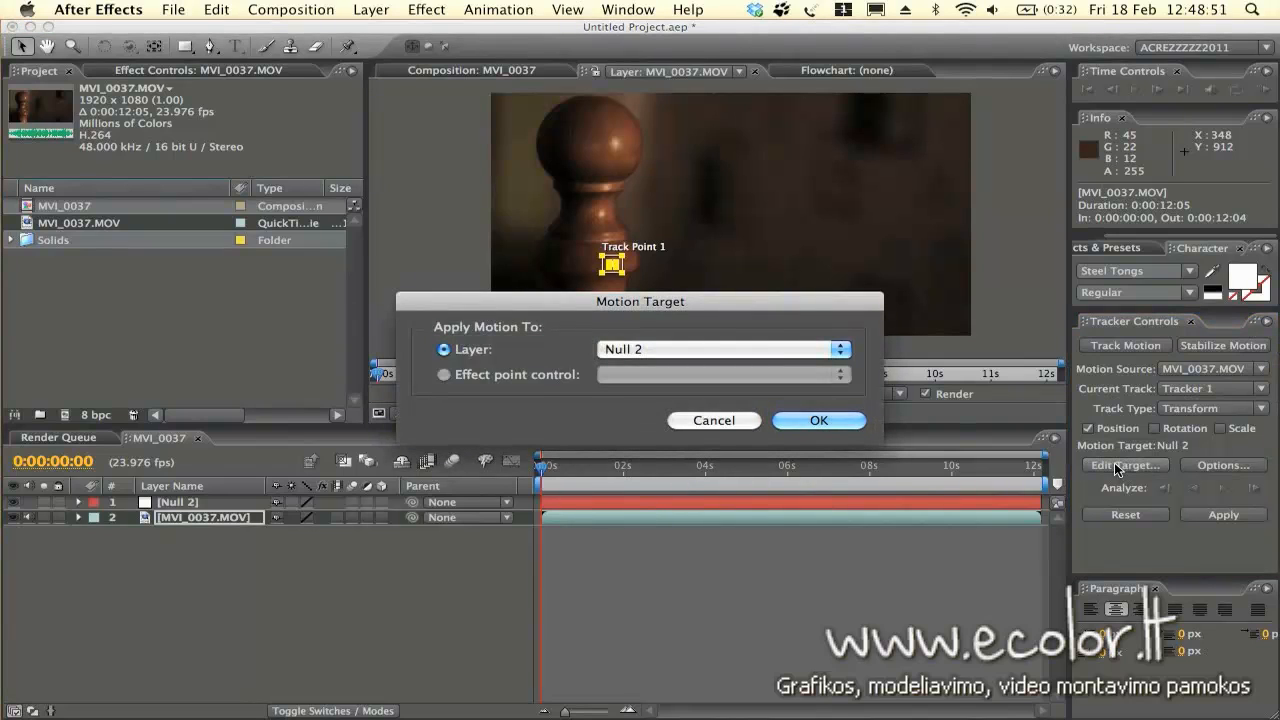
key(Return)
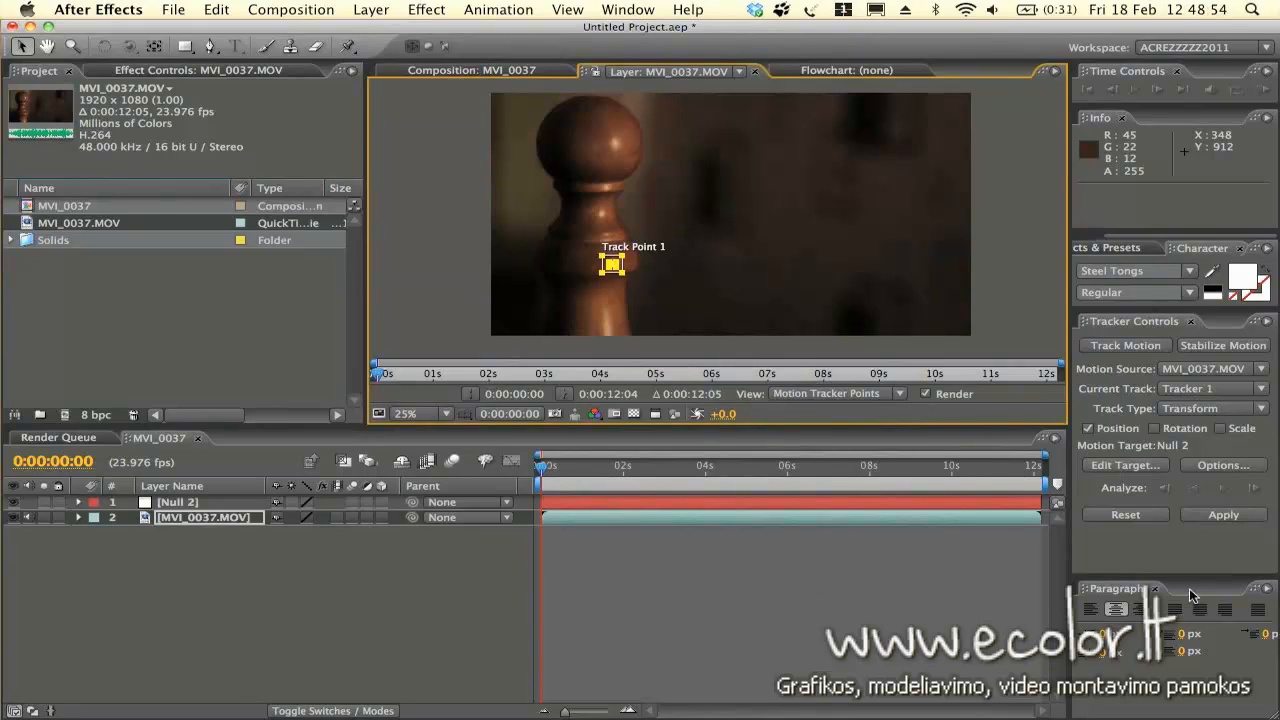
click(1219, 490)
click(1225, 490)
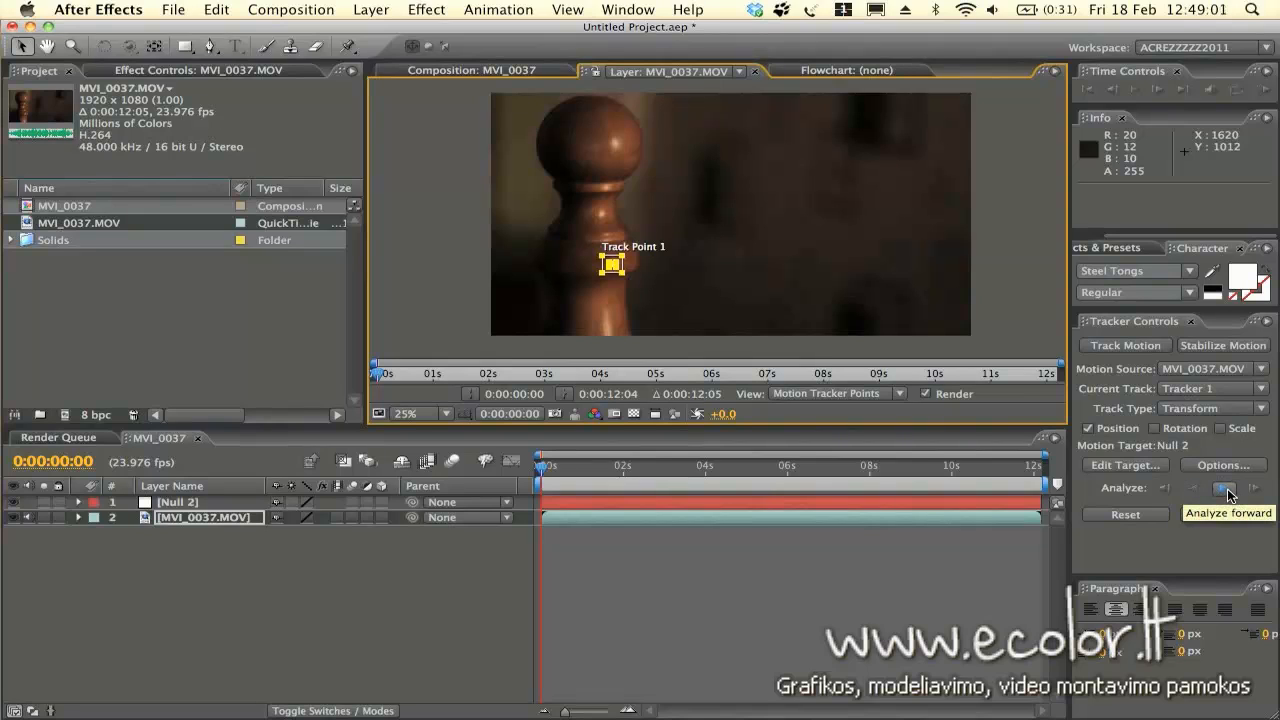
click(1230, 496)
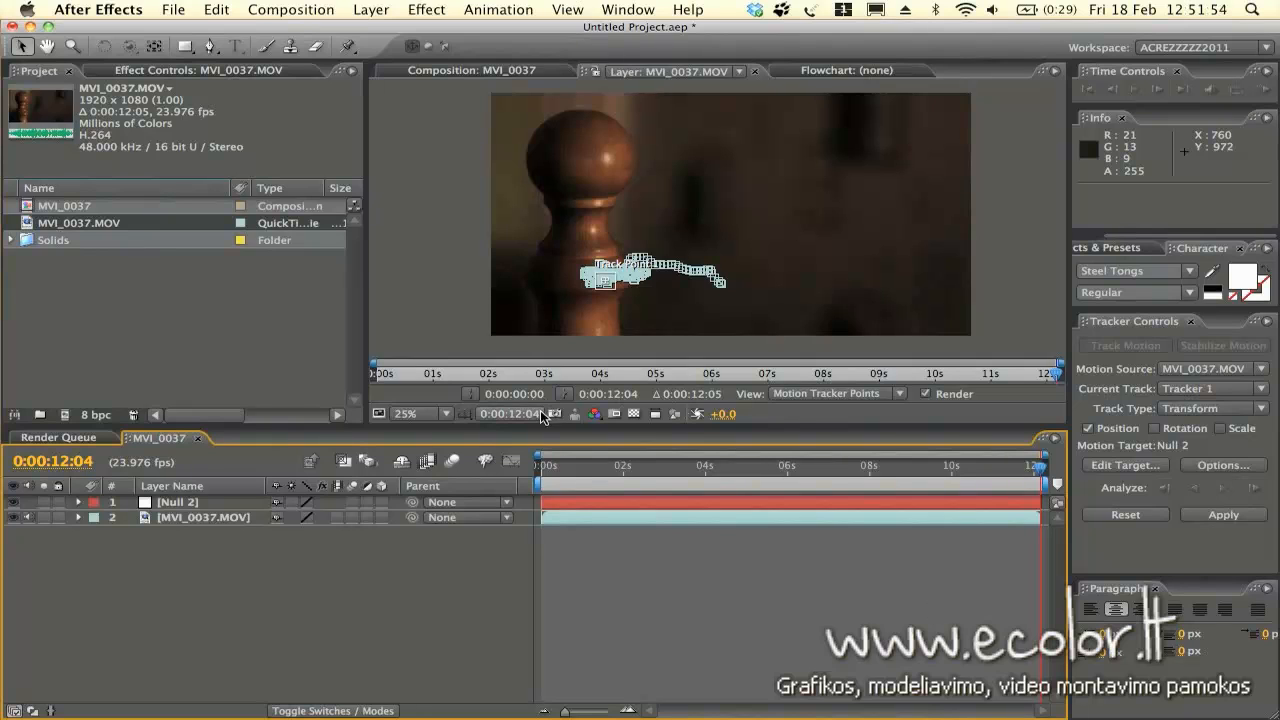
- Return to the first frame and apply the tracked motion to Null 2 in the X and Y dimensions
drag(600, 466, 493, 459)
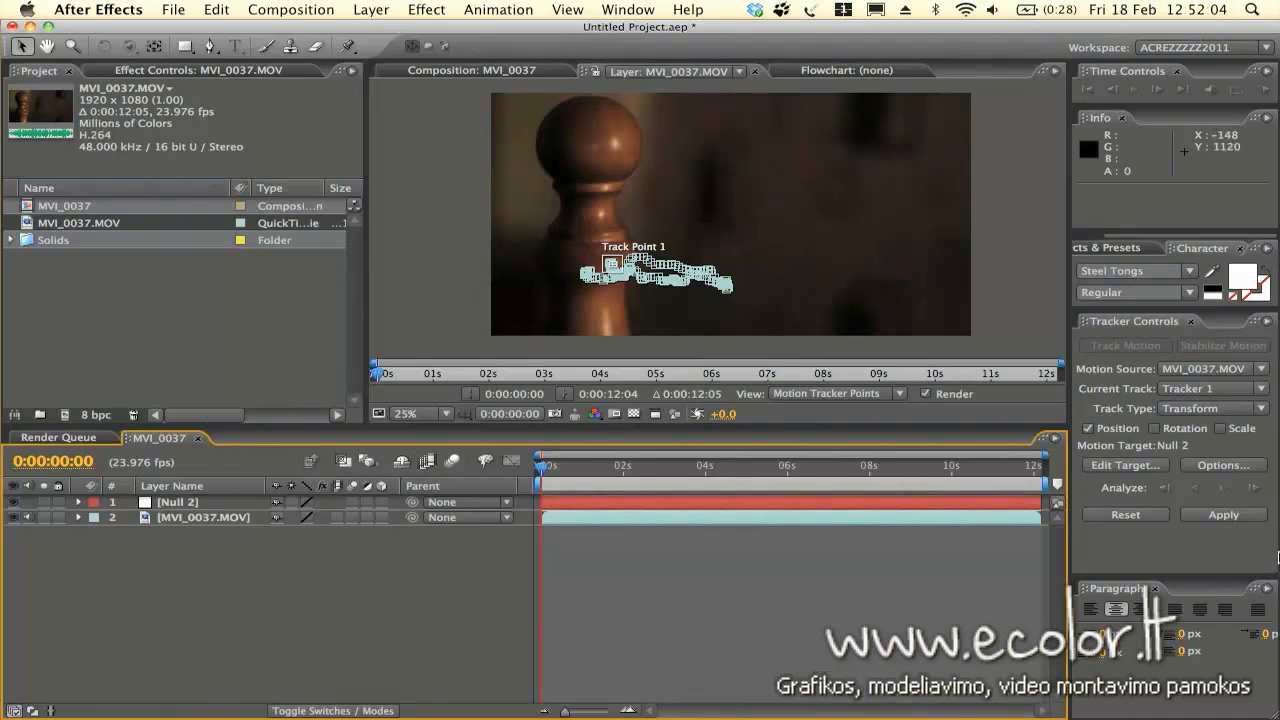
click(1224, 515)
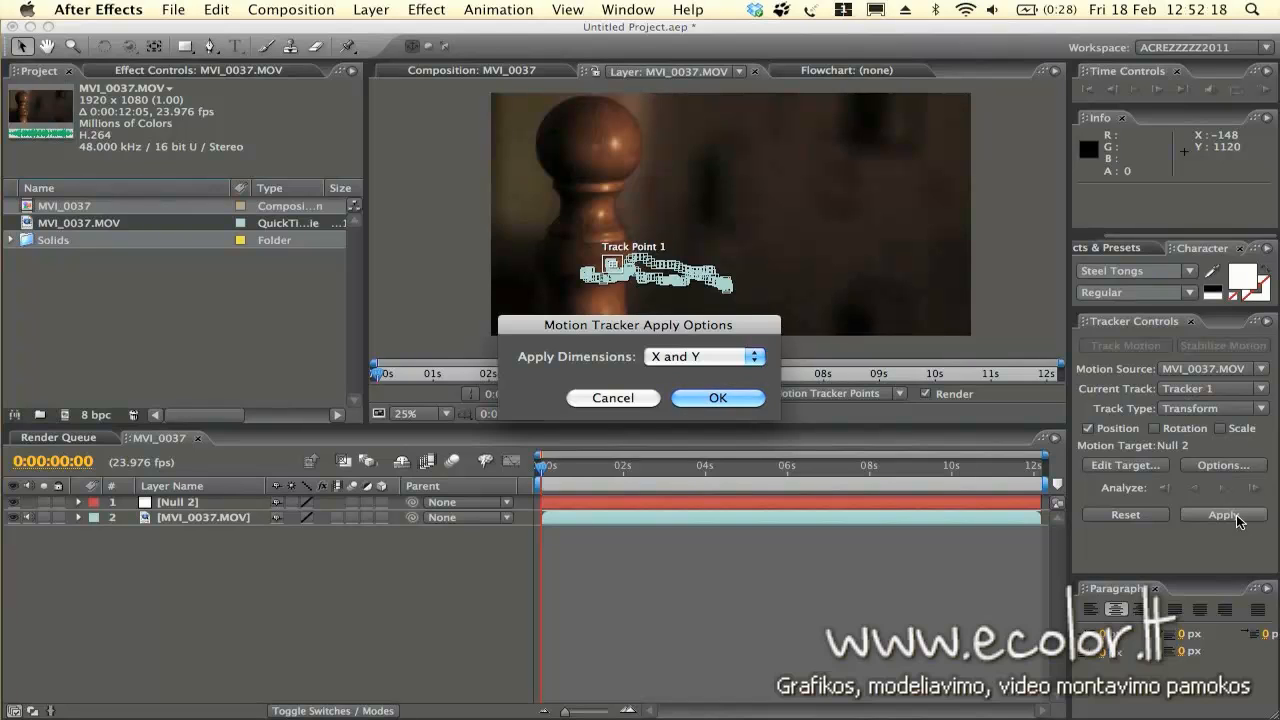
key(Return)
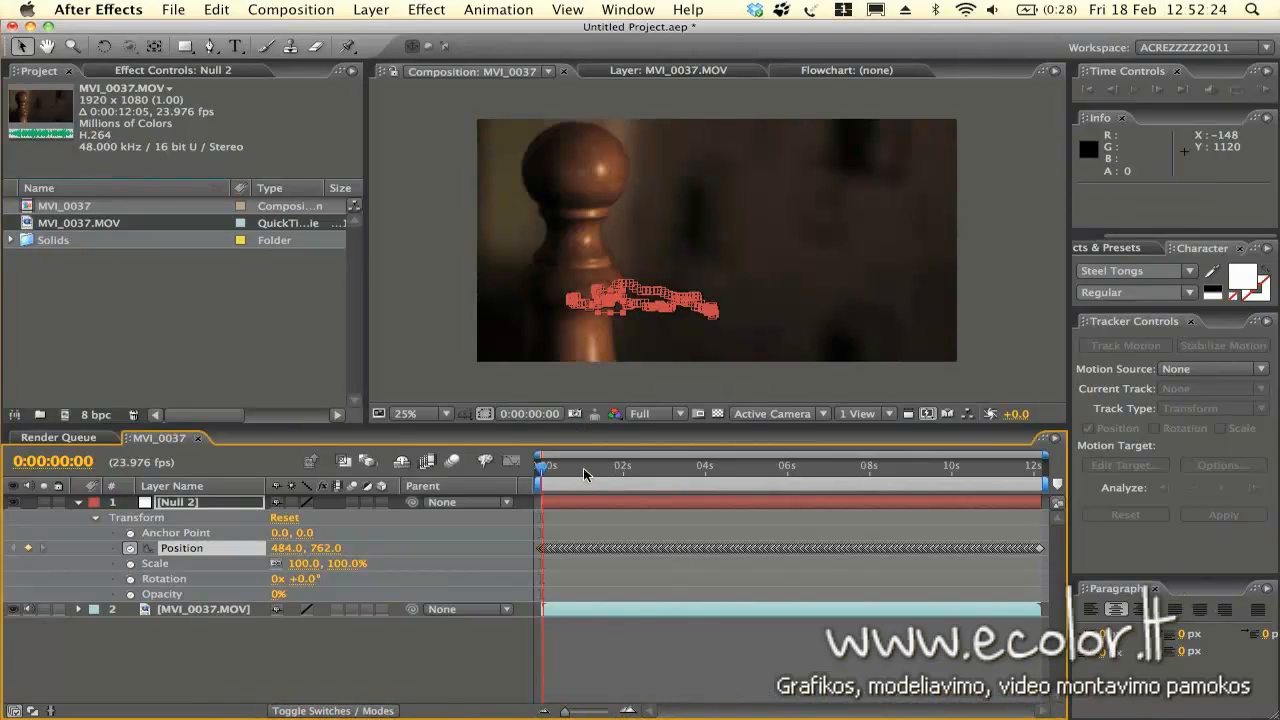
- Preview the start of the tracked motion and return to the first frame
drag(583, 468, 633, 472)
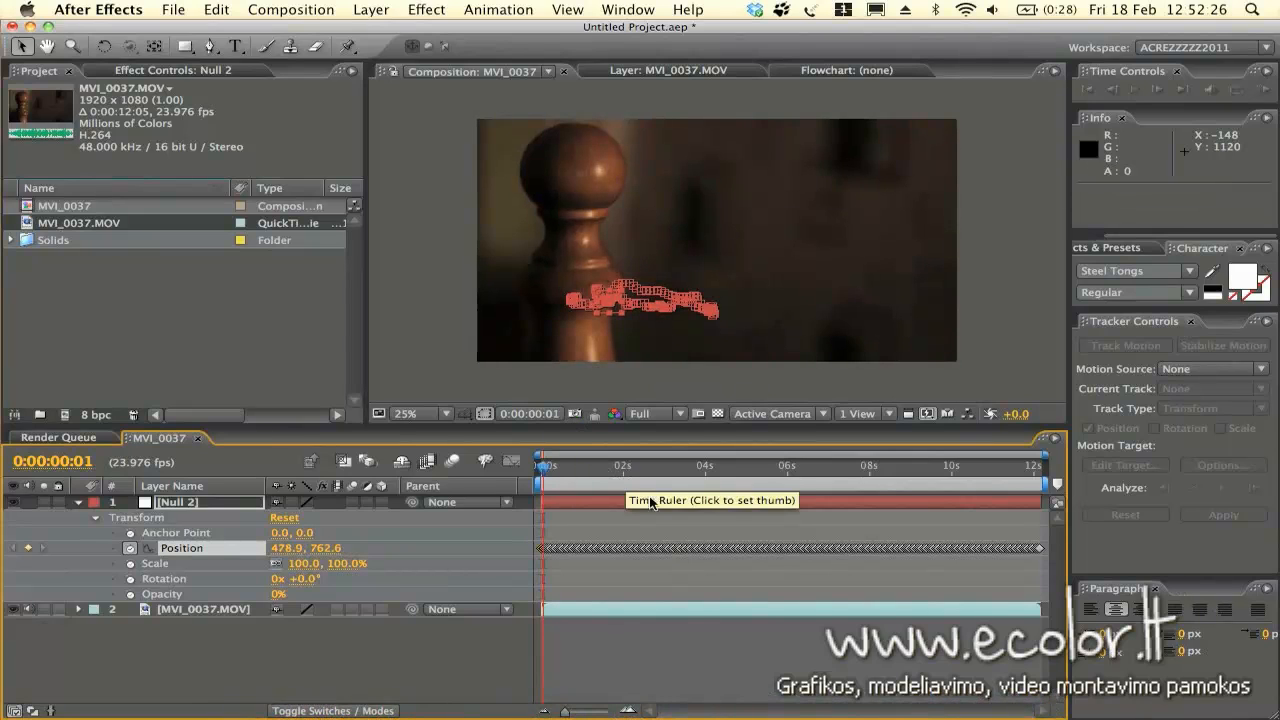
key(space)
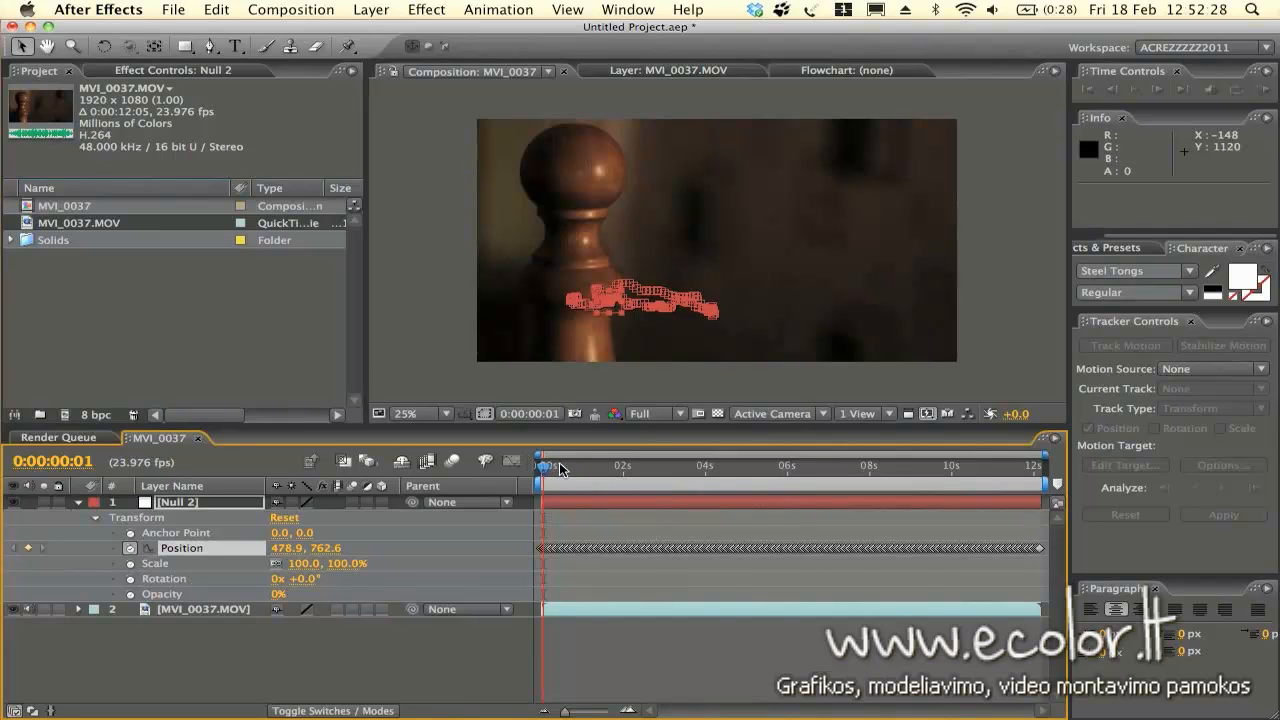
click(531, 463)
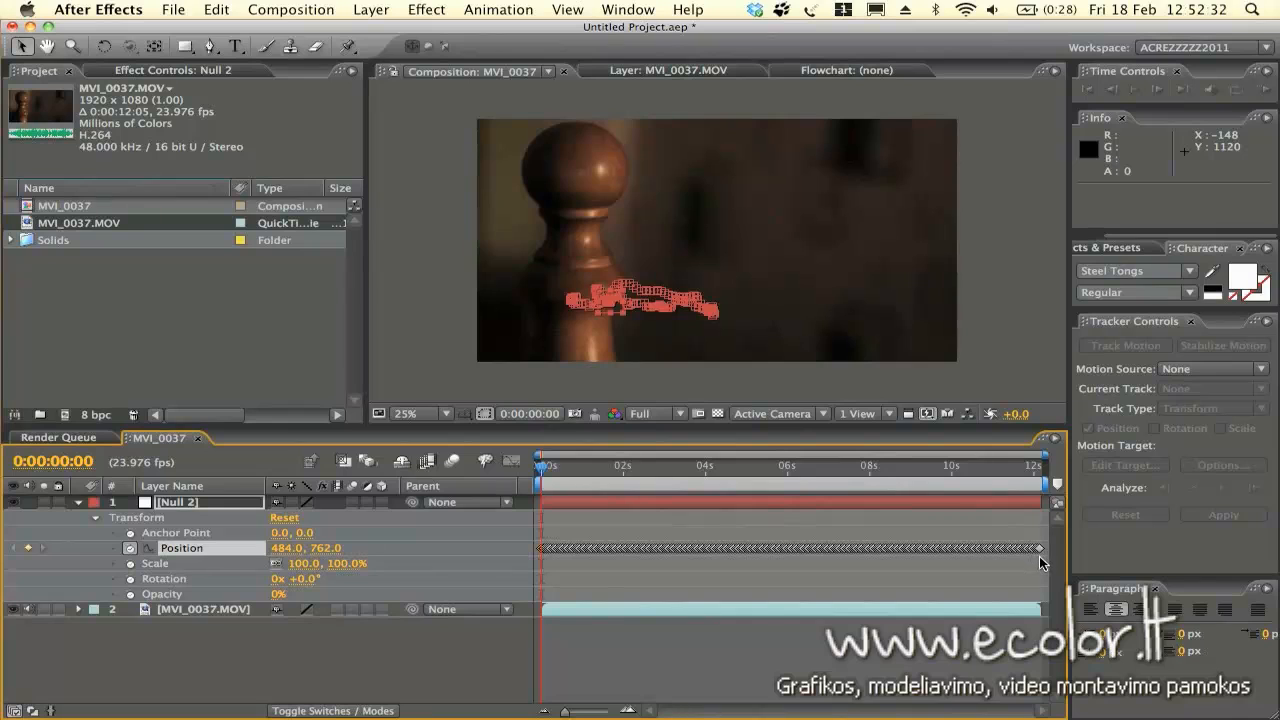
- Select all of Null 2's Position keyframes, apply Easy Ease to them, and deselect them
drag(1039, 556, 535, 545)
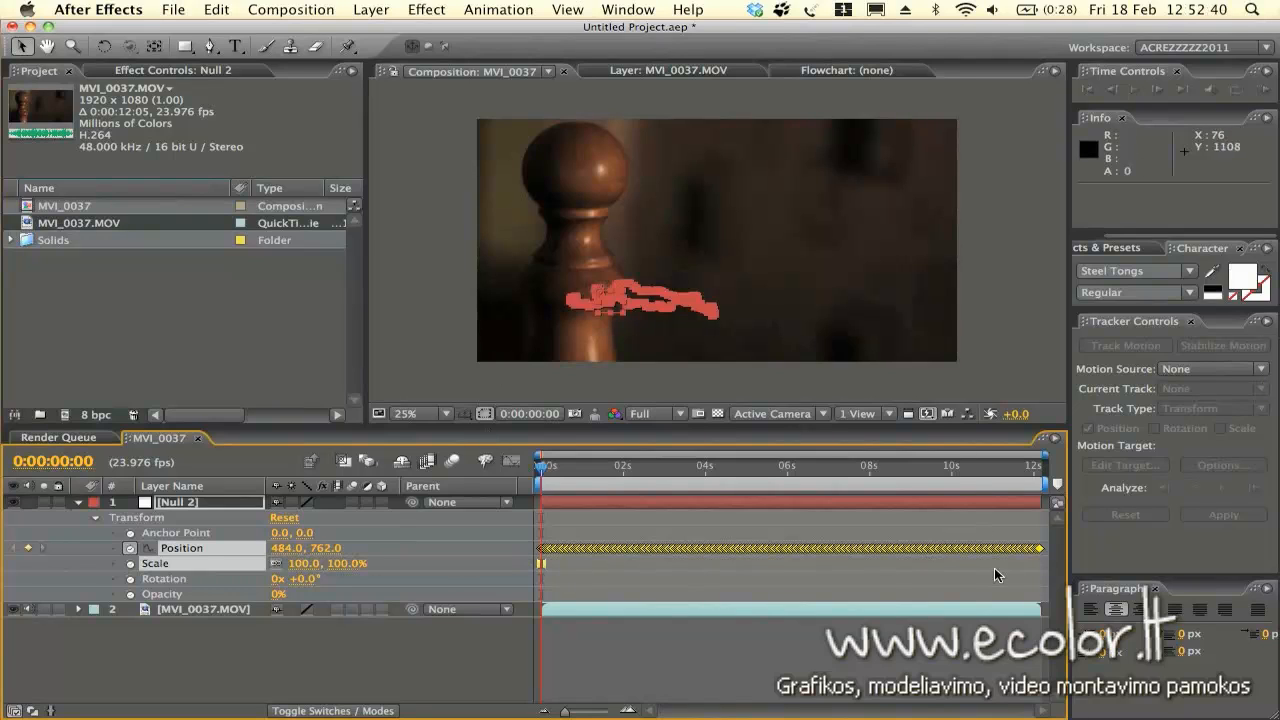
key(super+v)
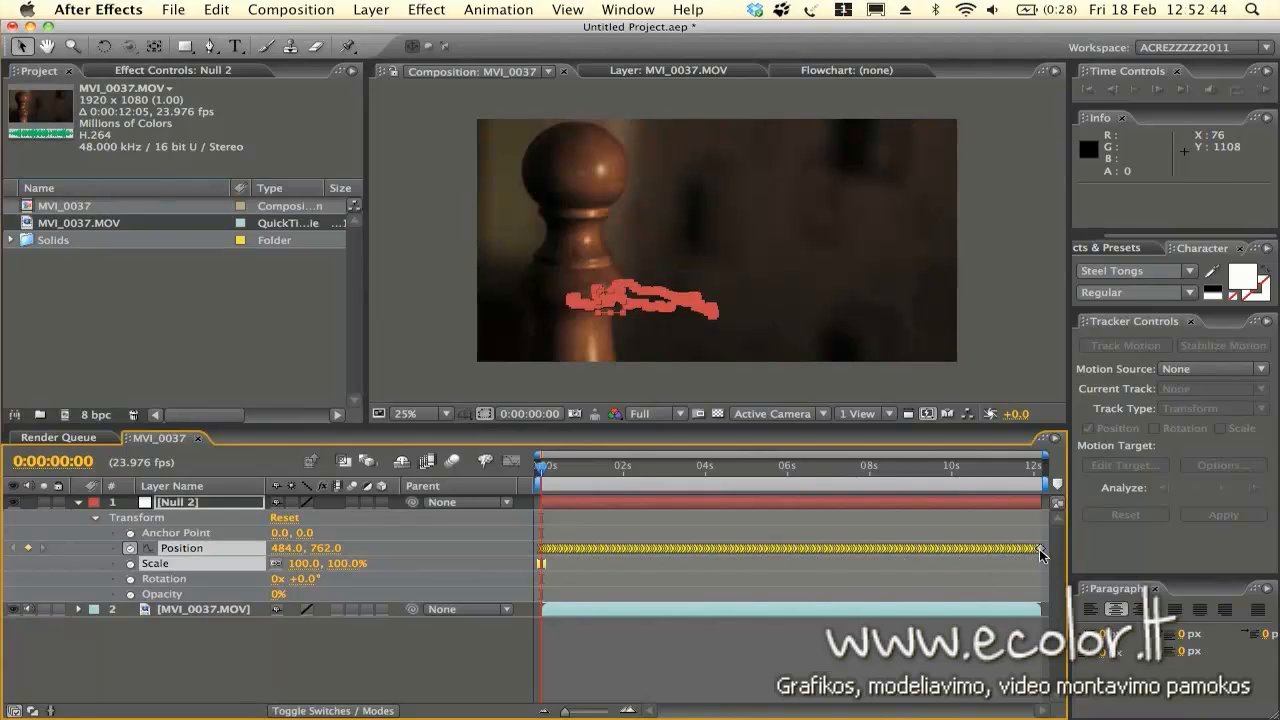
click(1039, 549)
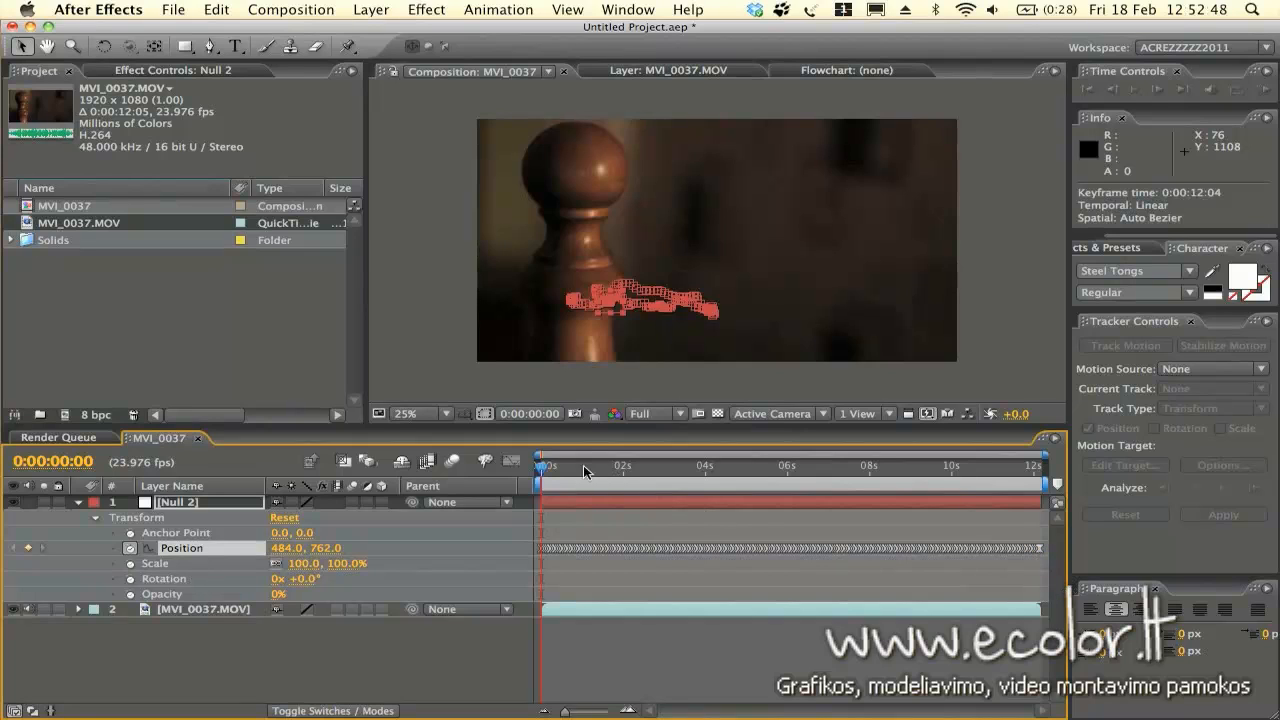
key(Return)
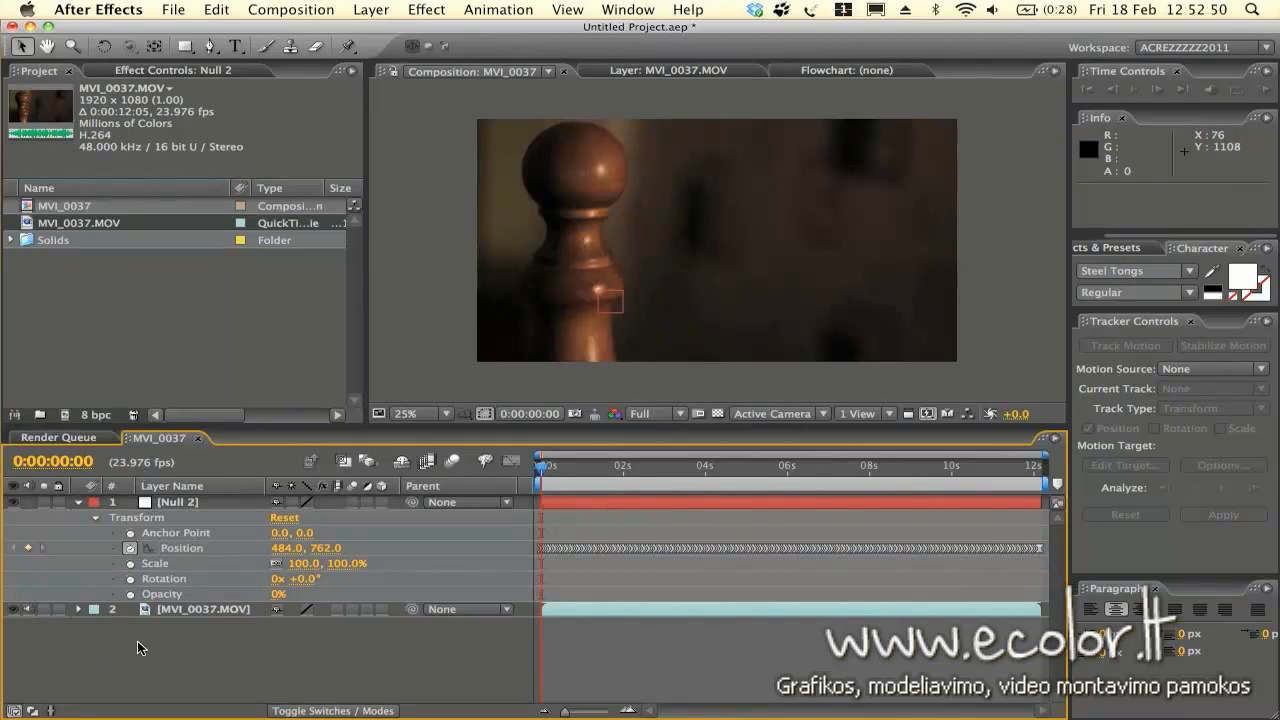
- Create a text layer beside the wooden post reading "MOTION TRACKING" on two lines
click(237, 46)
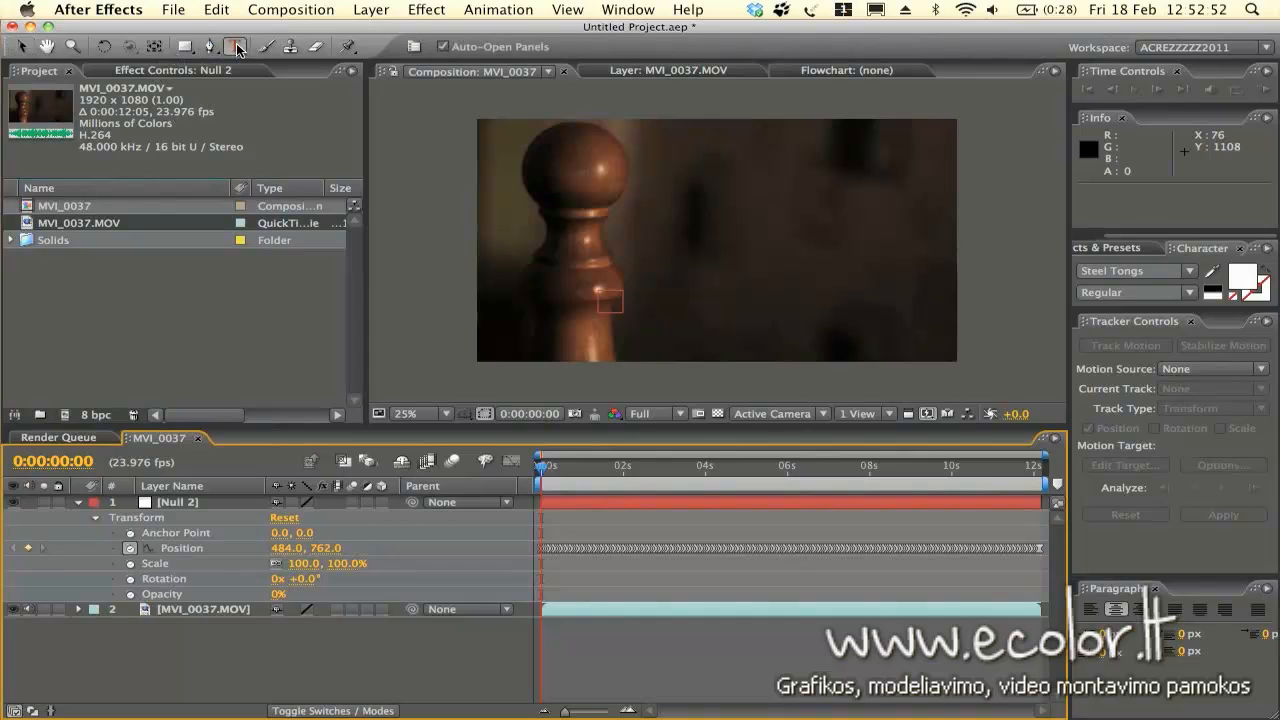
click(653, 235)
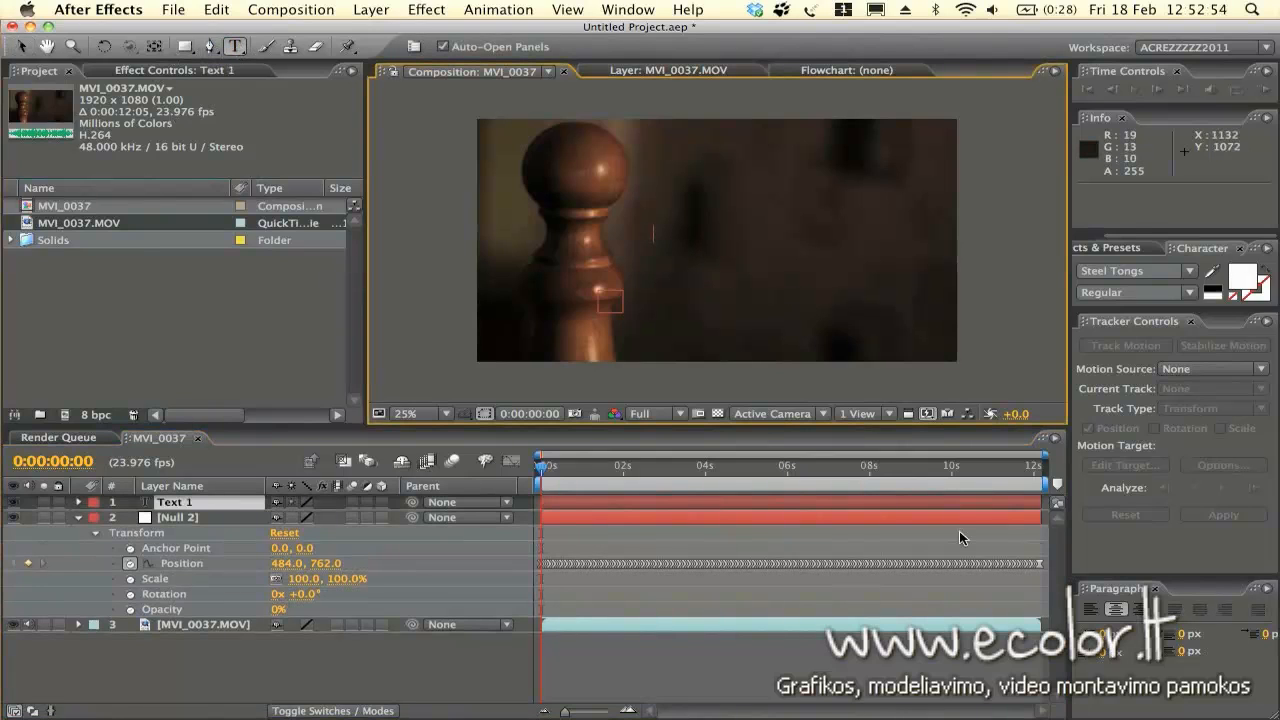
text(MOTION )
text(T)
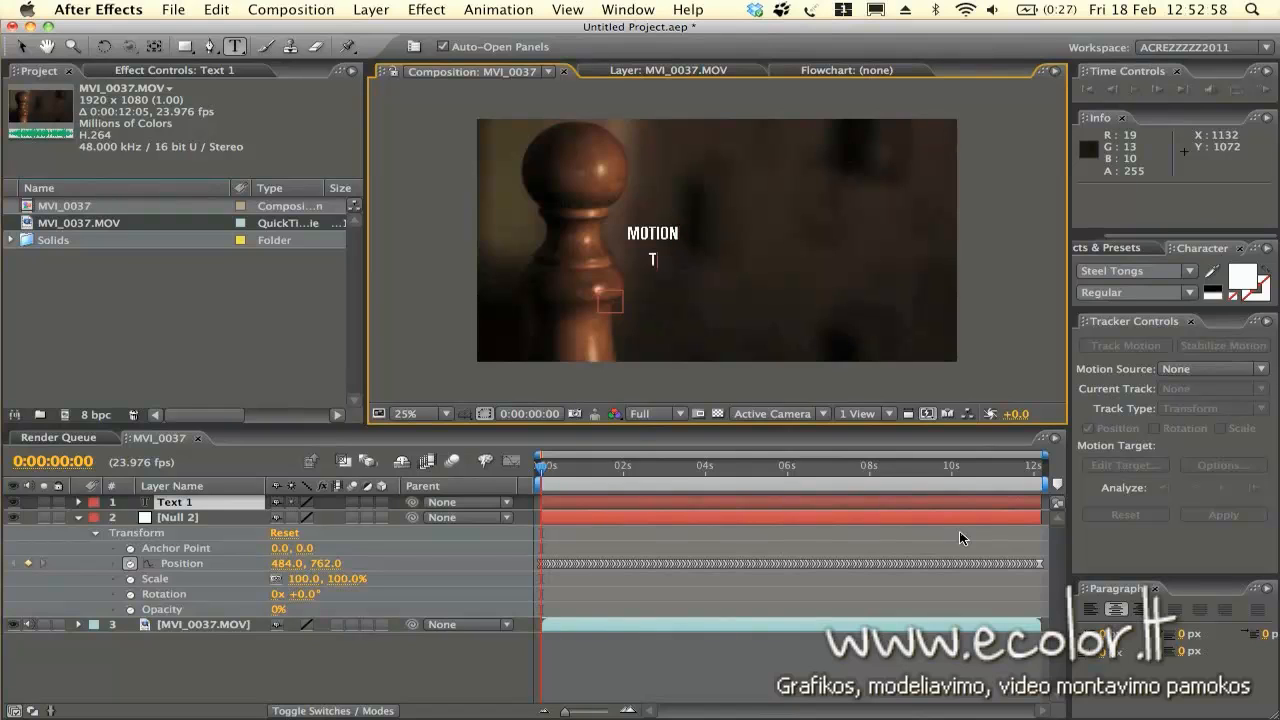
text(RACKING)
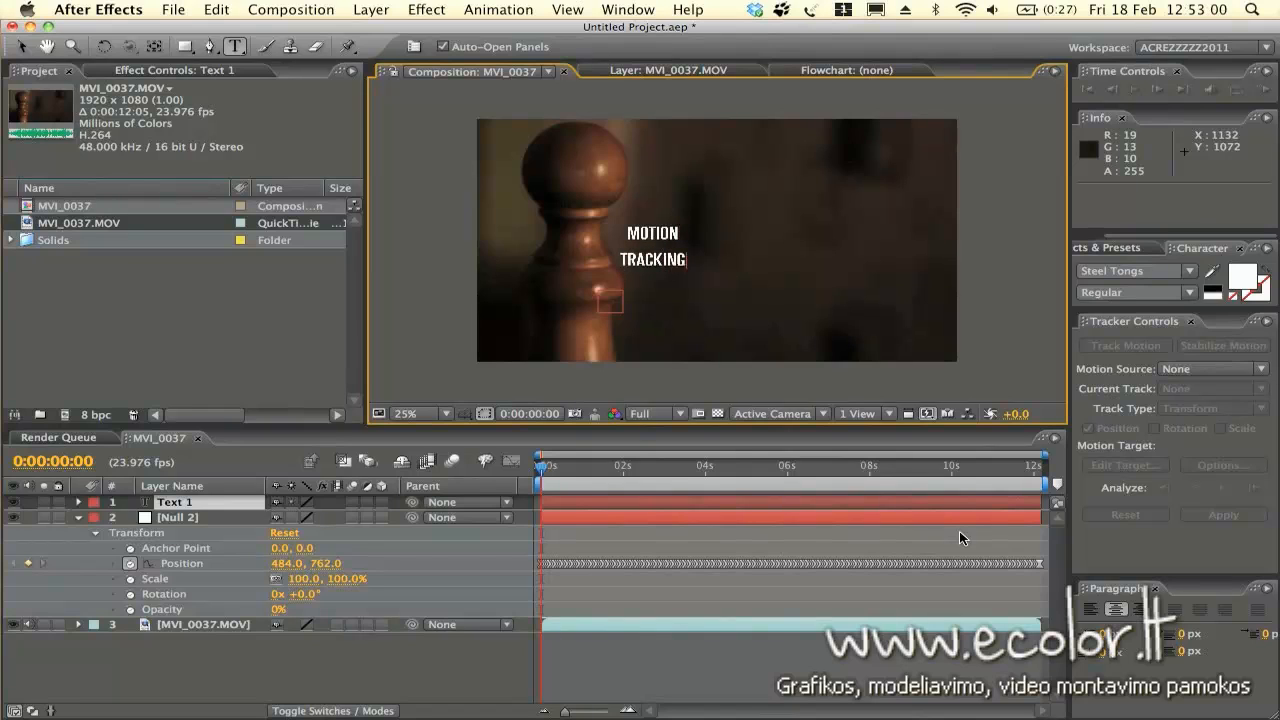
- Select all of the text and set its font size to 143 px
key(super+a)
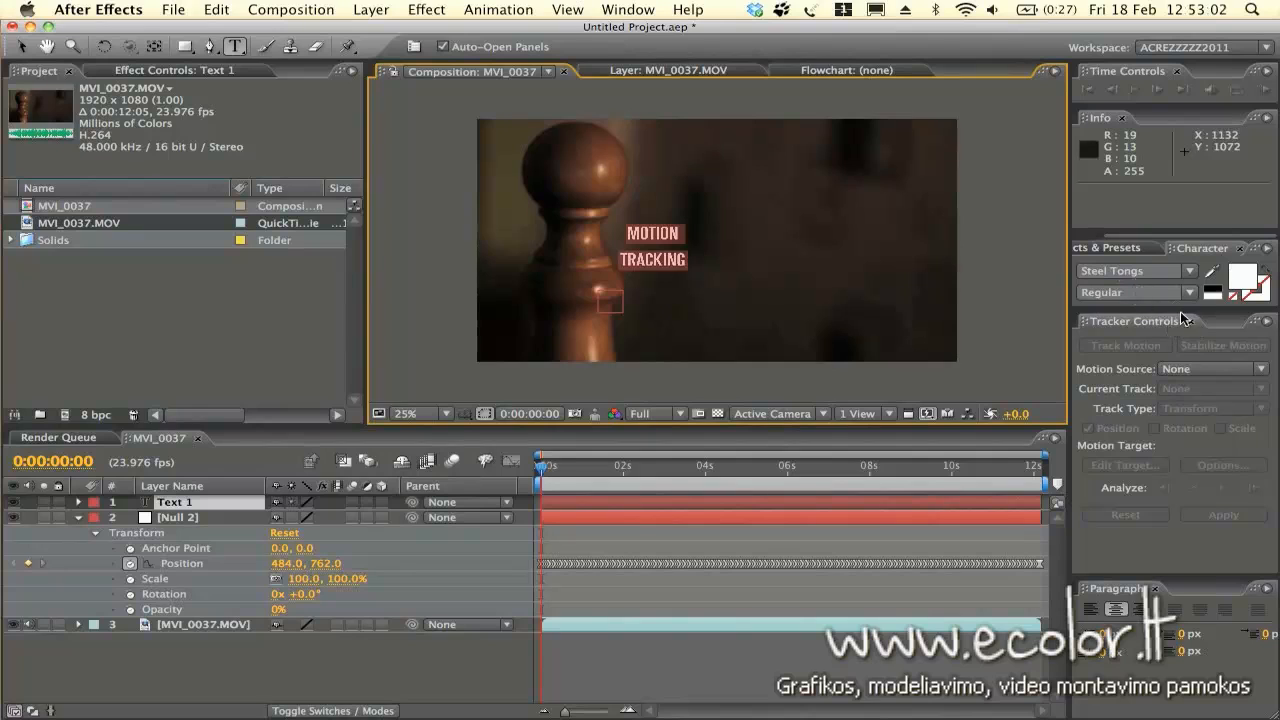
drag(1184, 312, 1185, 453)
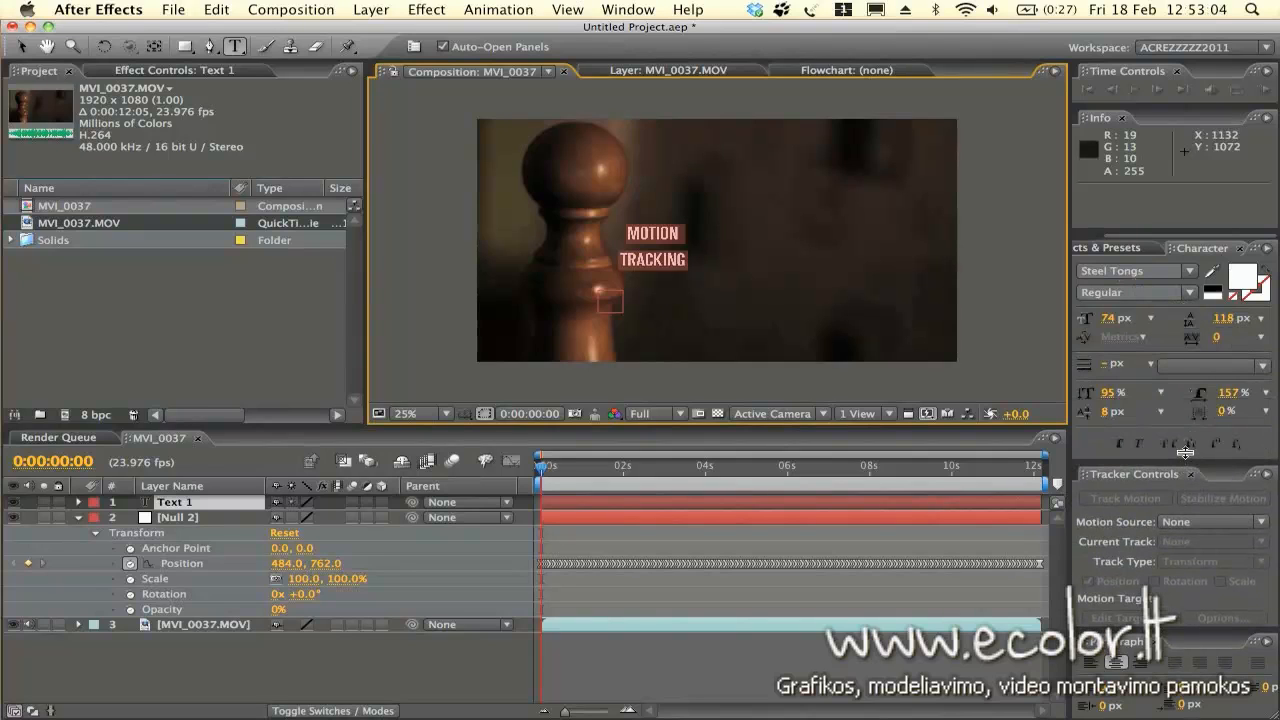
drag(1110, 318, 1203, 317)
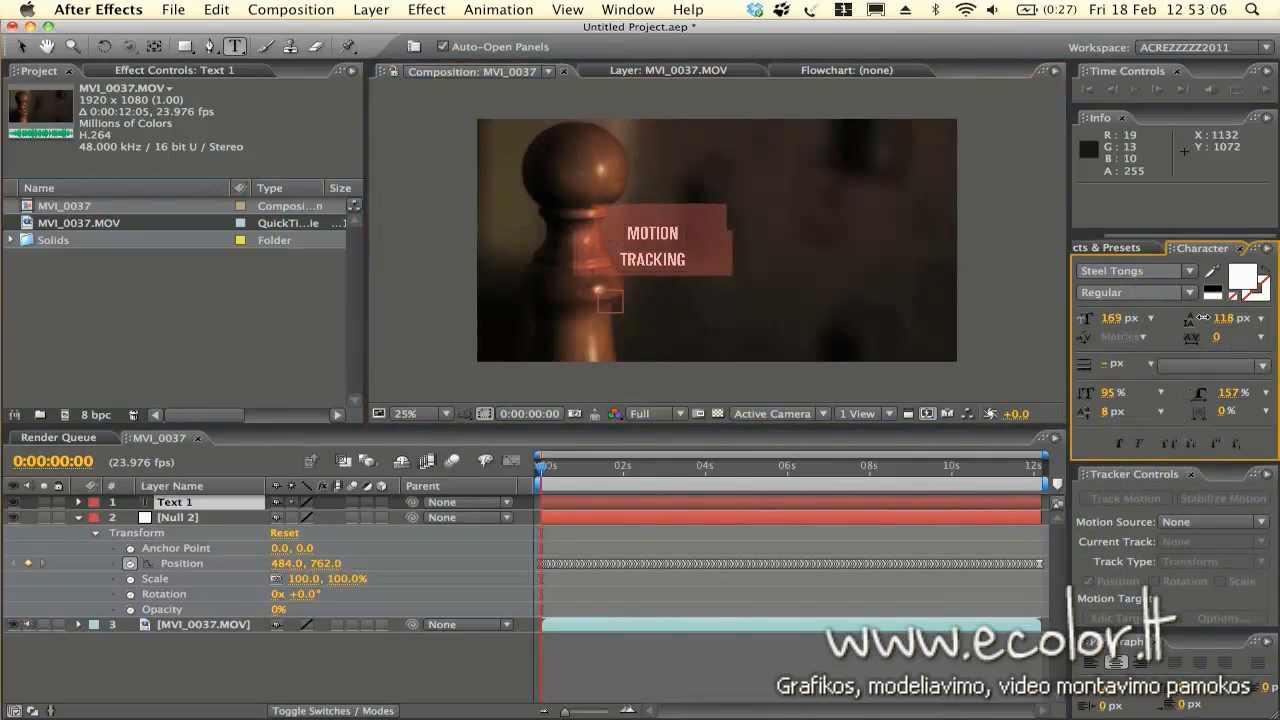
drag(1111, 319, 1076, 322)
click(596, 252)
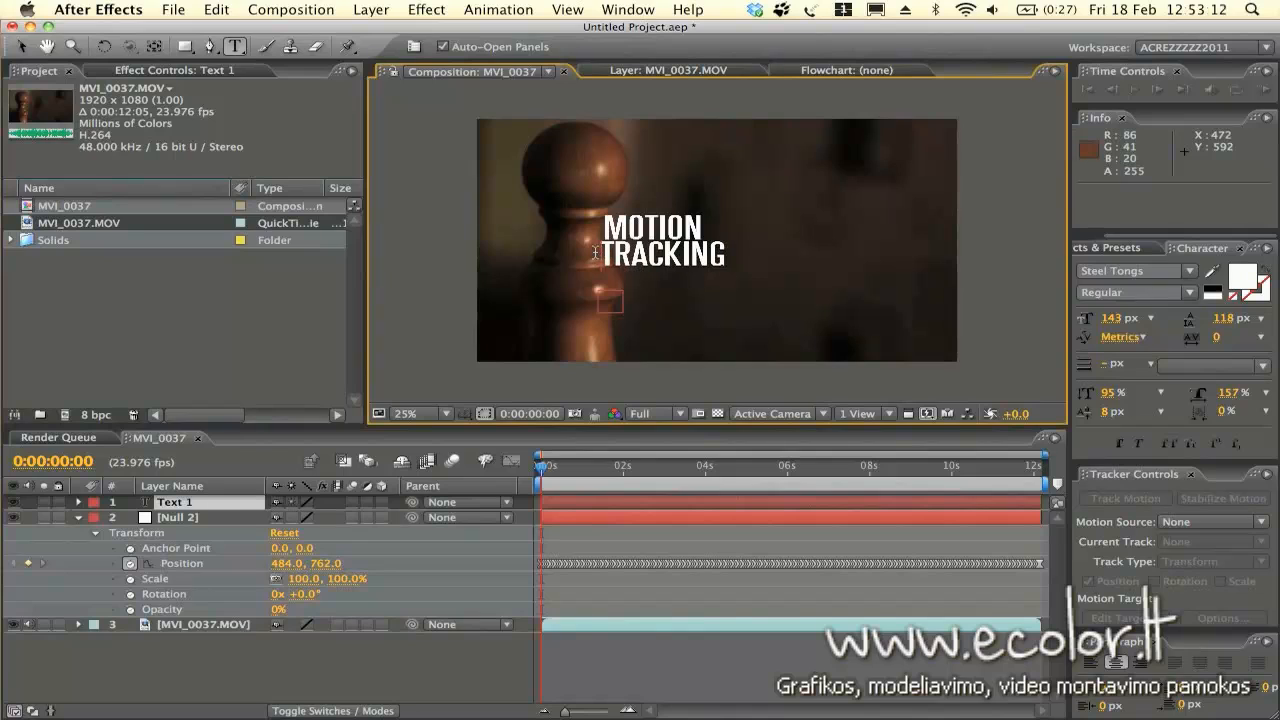
- Insert a new line reading "AFTER EFFECTS" above the word MOTION
click(607, 218)
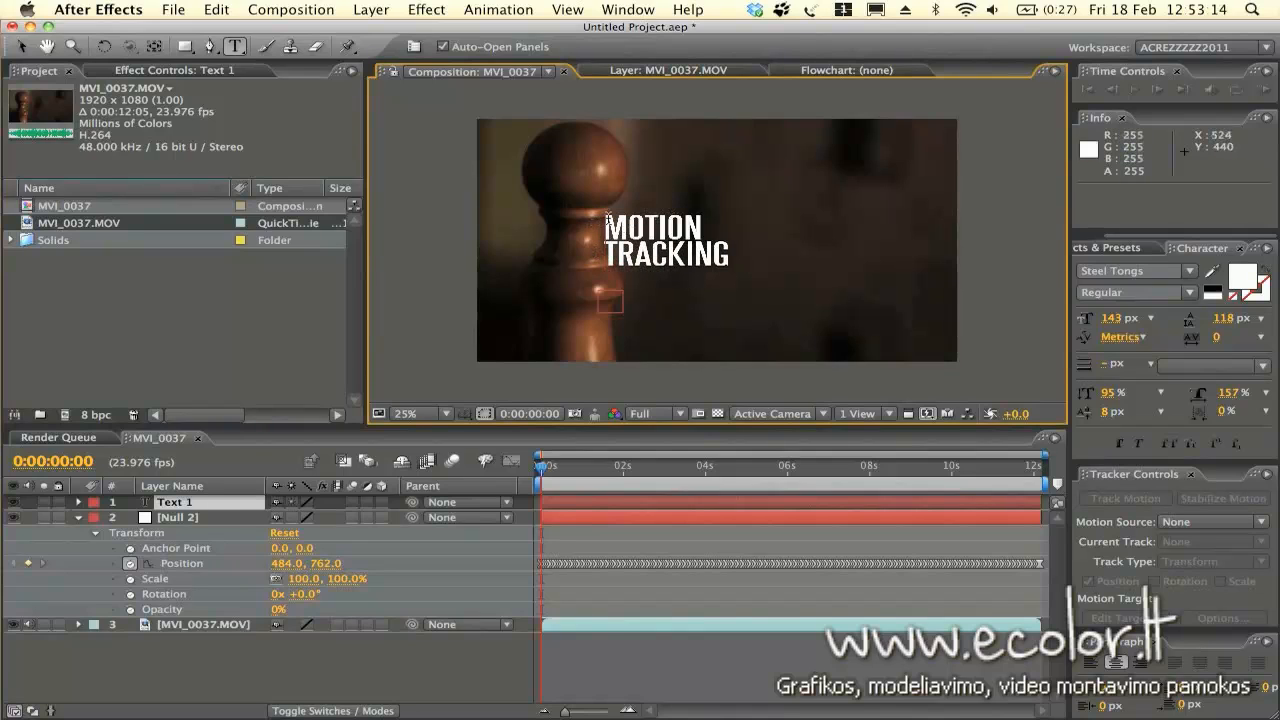
key(Return)
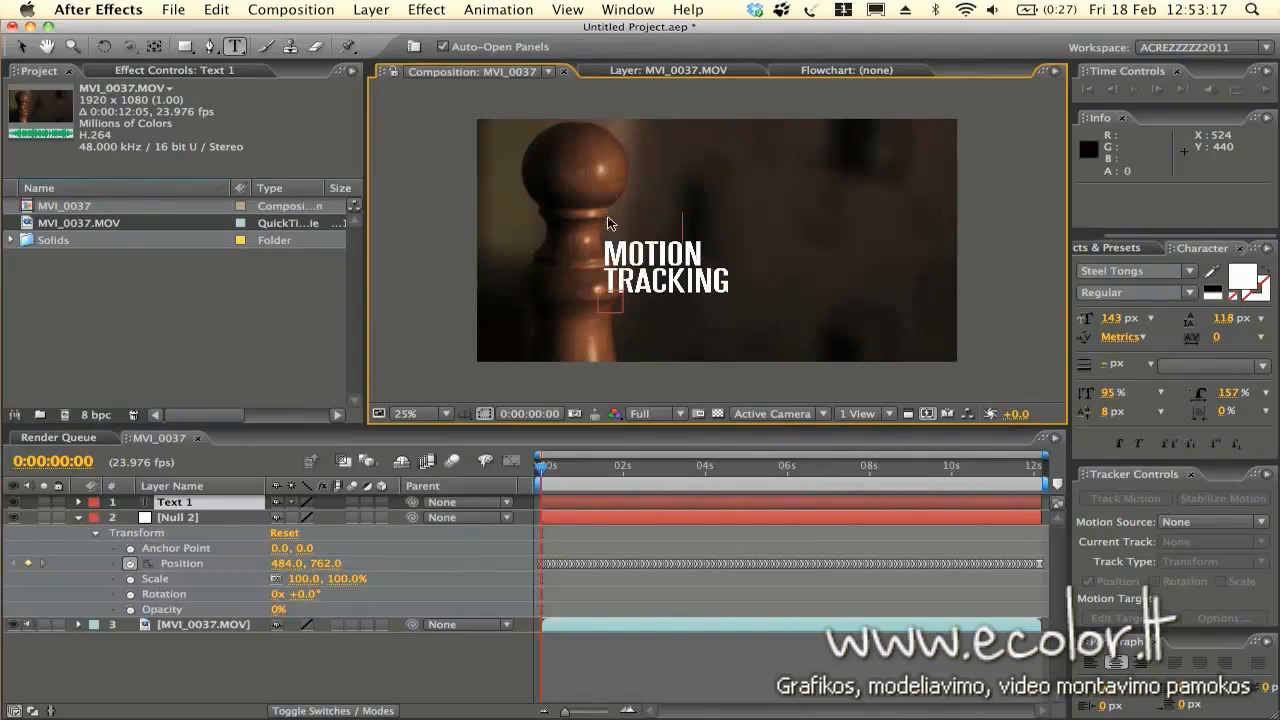
text(AFTER EFFECTS)
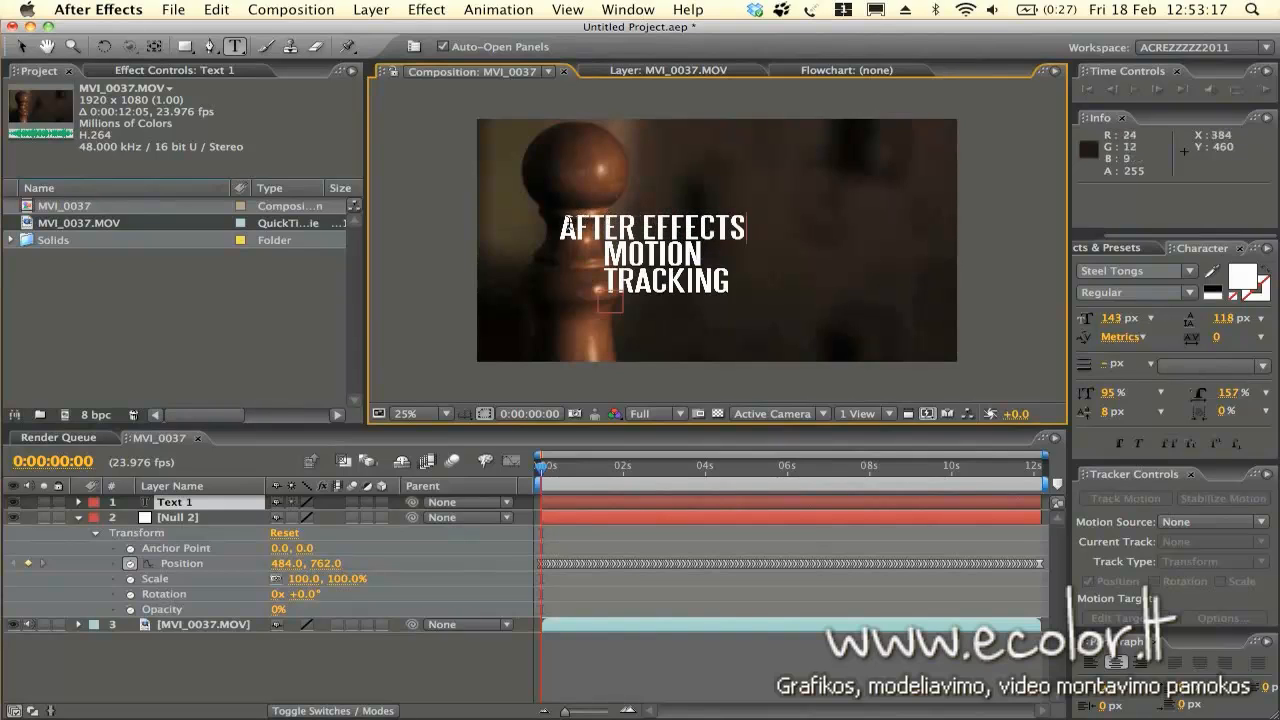
- Set the font size of the "AFTER EFFECTS" line to 77 px and finish editing the text
triple_click(564, 227)
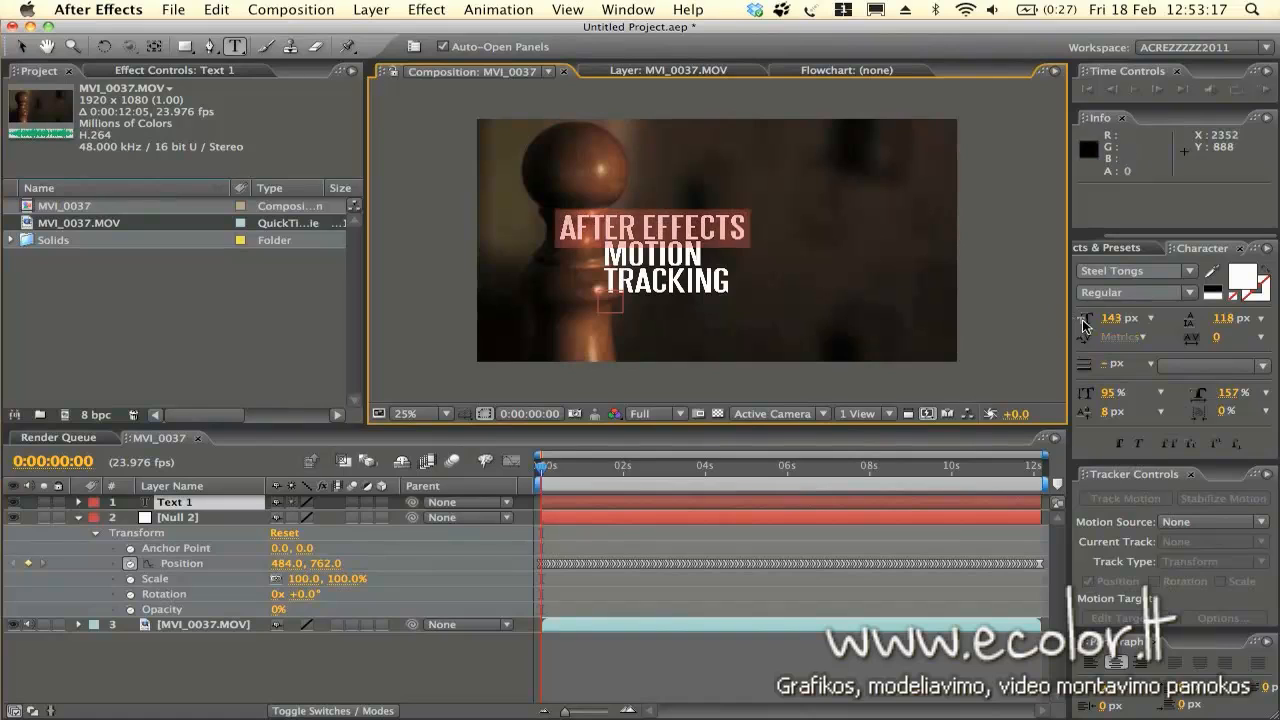
drag(1083, 318, 1041, 317)
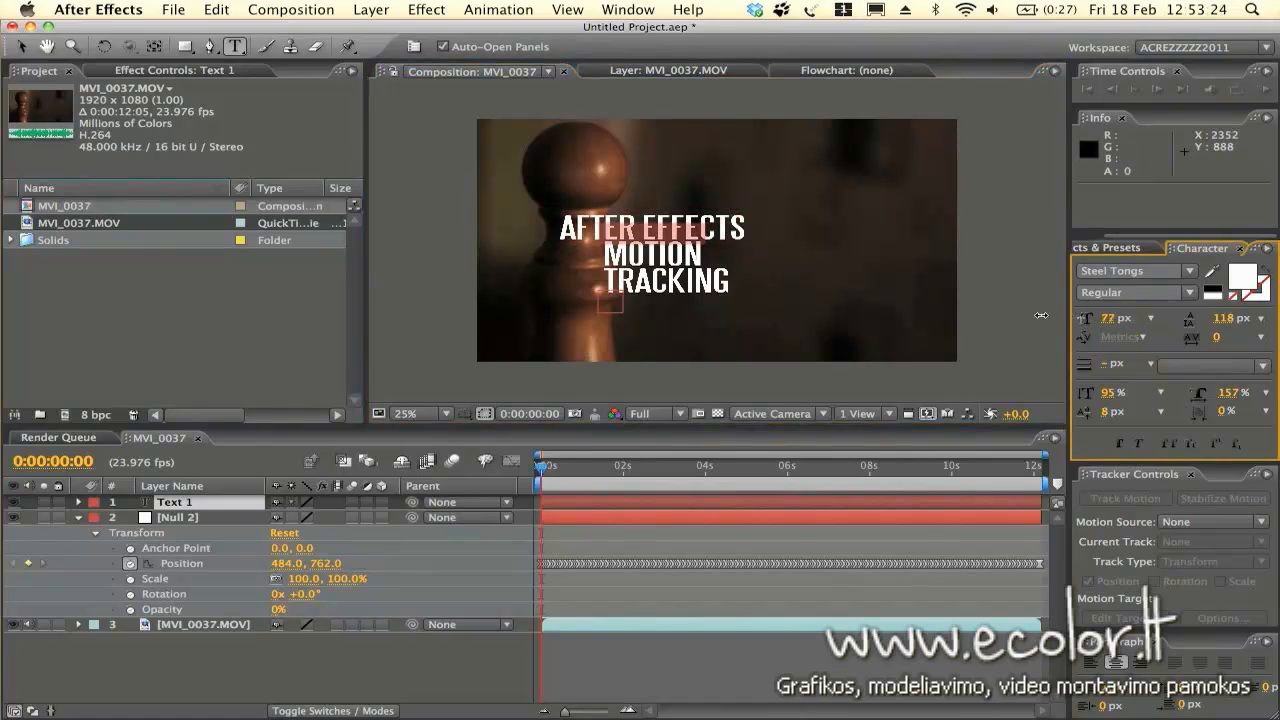
click(766, 274)
click(21, 46)
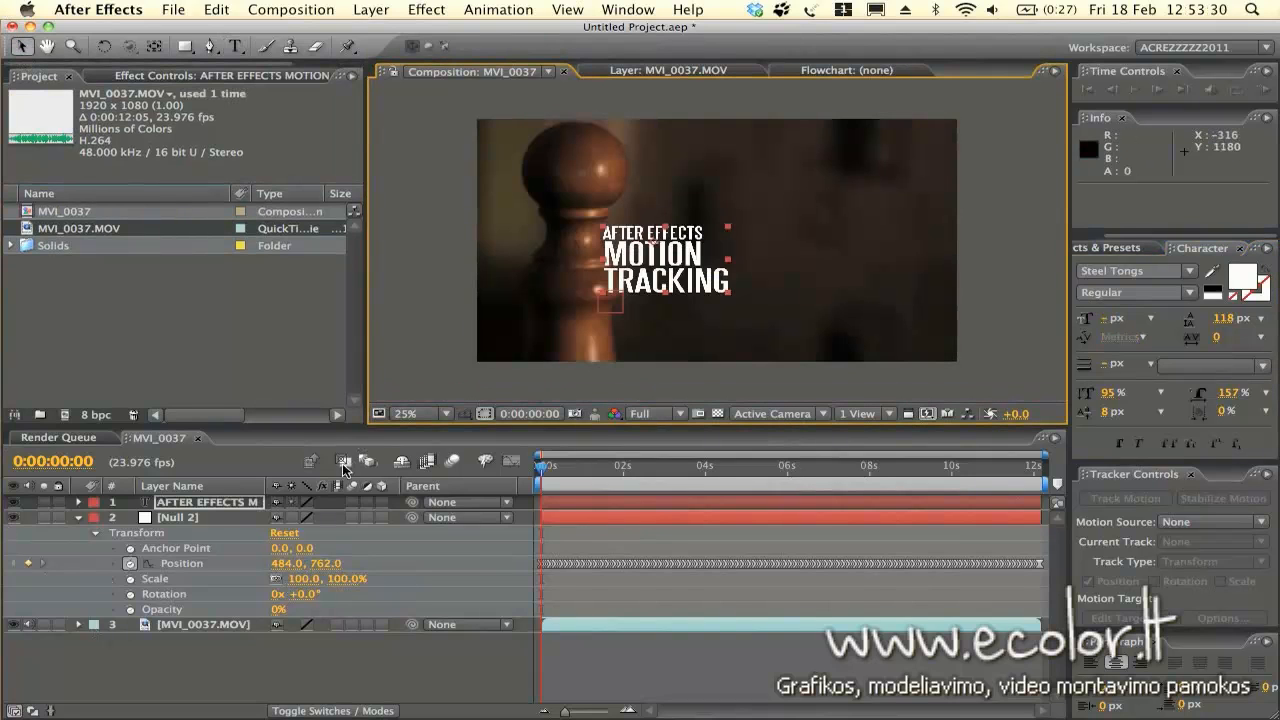
- Set the text layer's opacity to 50% and move the text clear of the post, to about position 820, 444
click(232, 504)
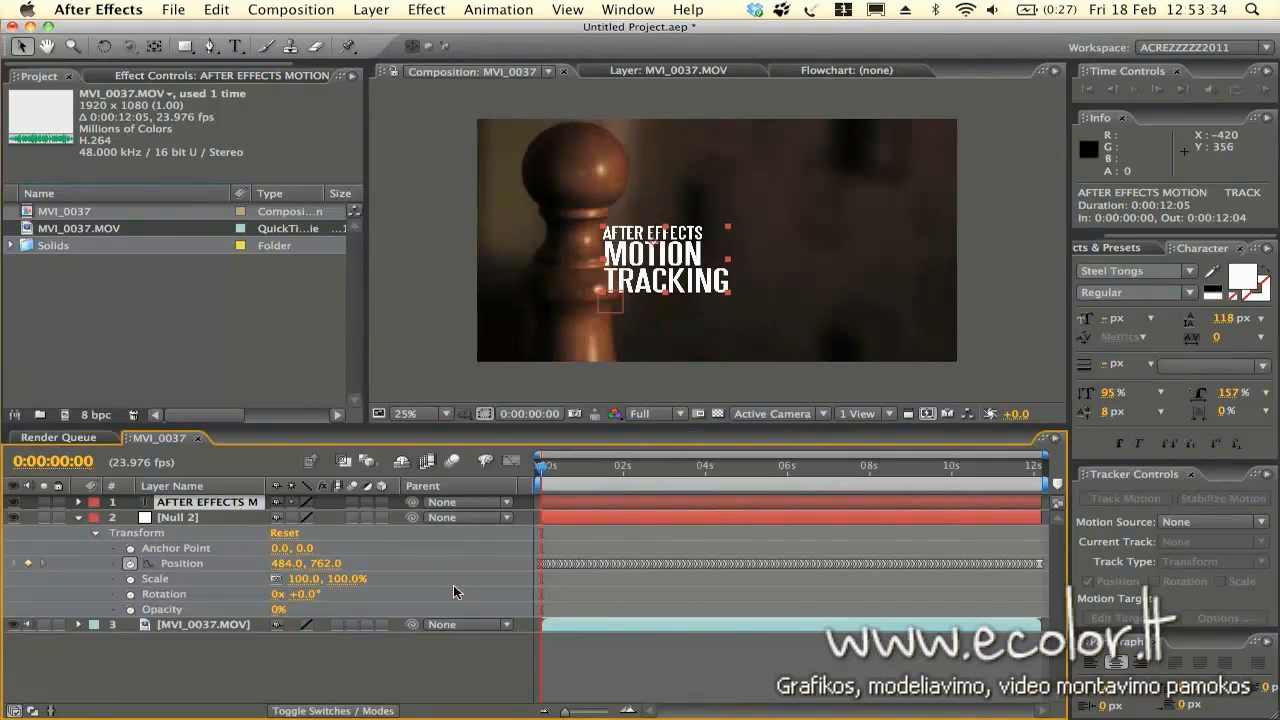
key(t)
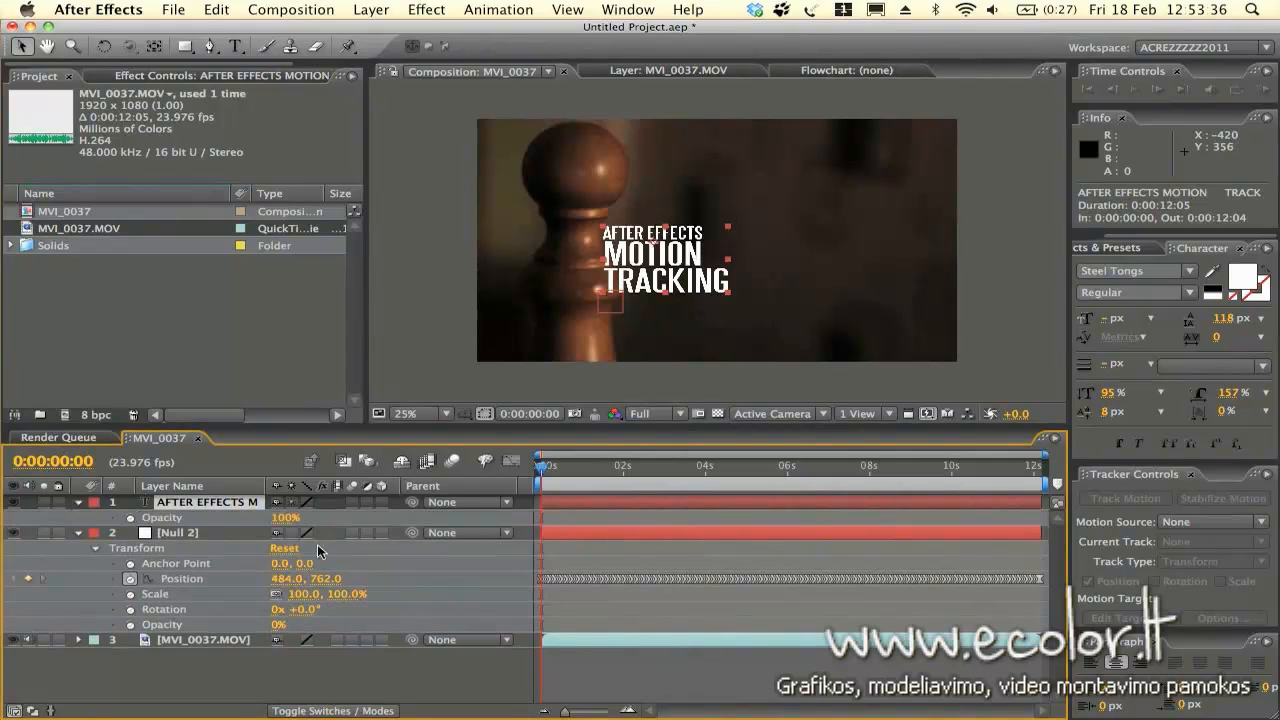
click(285, 517)
text(50)
key(Return)
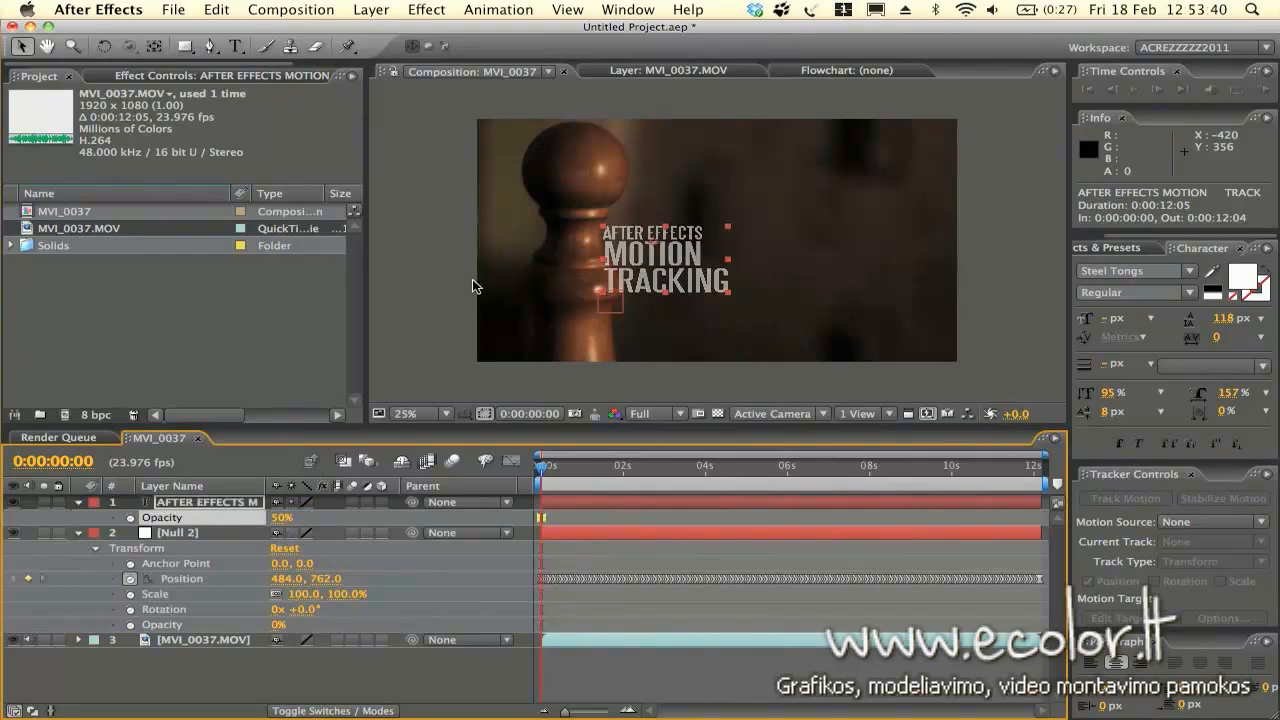
drag(683, 277, 709, 251)
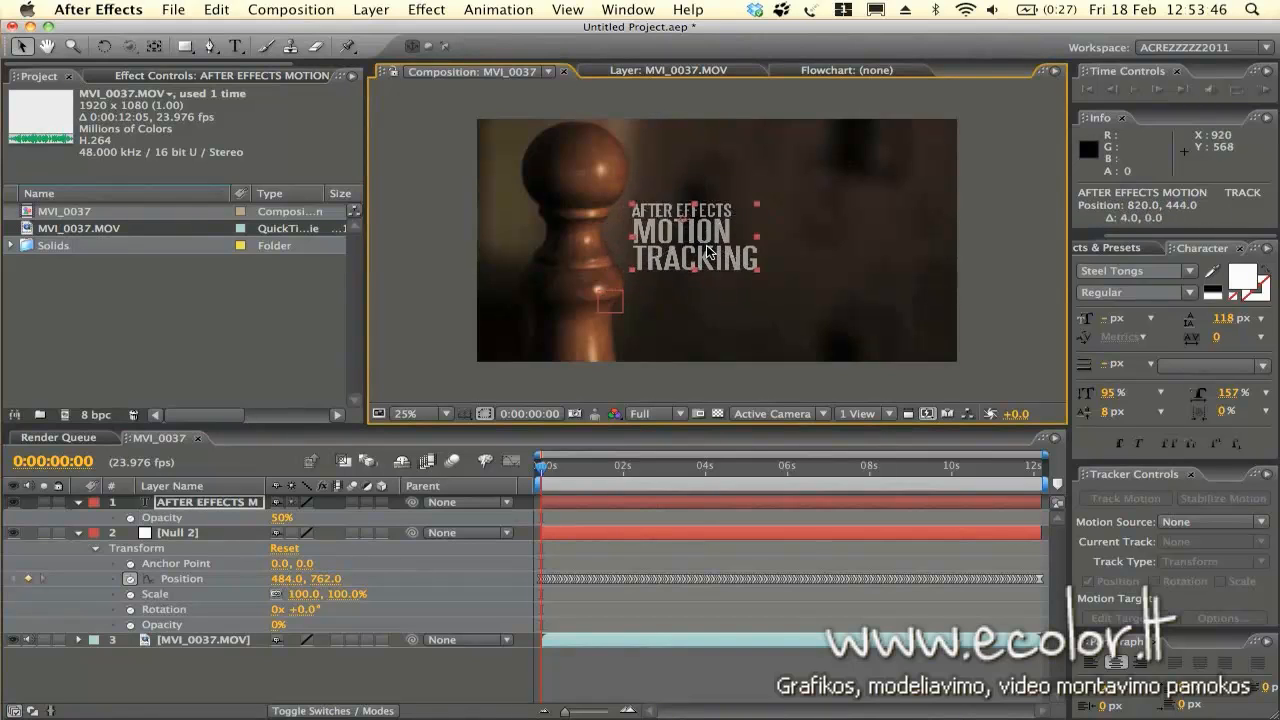
click(992, 309)
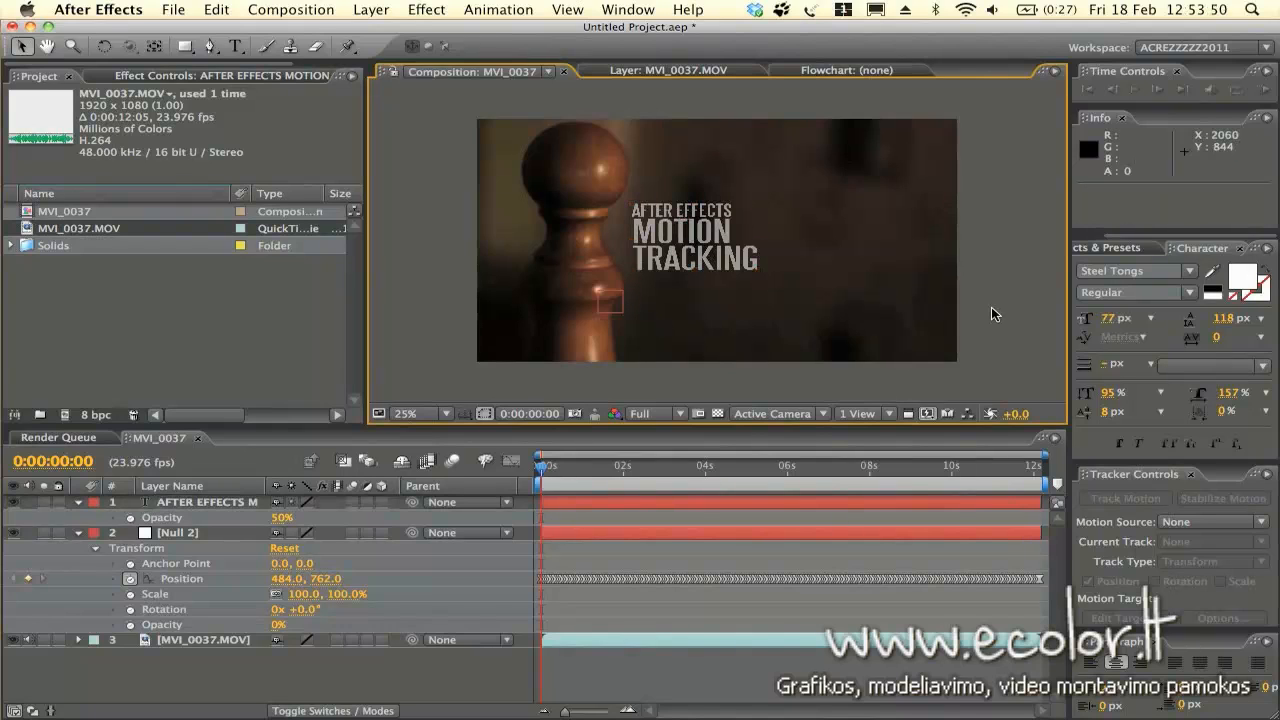
- Parent the AFTER EFFECTS MOTION TRACKING text layer to the Null 2 layer
click(183, 505)
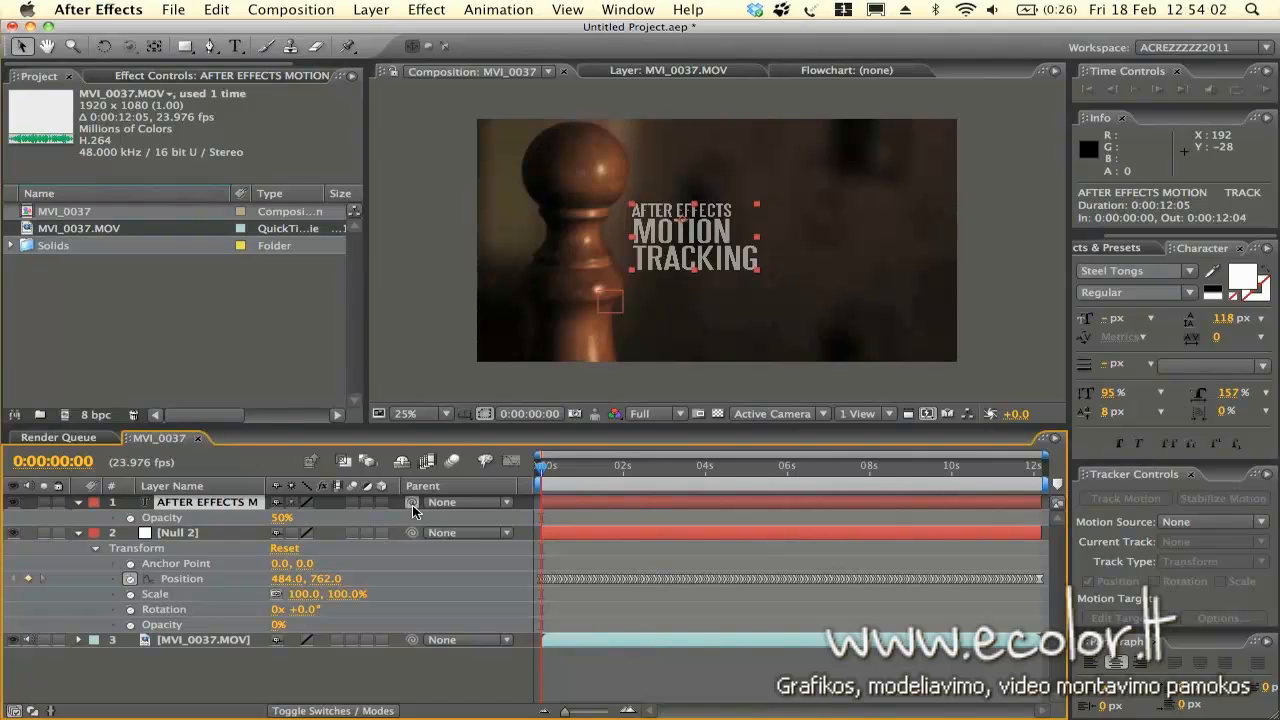
drag(412, 504, 181, 507)
drag(423, 503, 194, 535)
- Preview the composition to check how the parented text follows the footage's movement
drag(565, 565, 518, 540)
key(space)
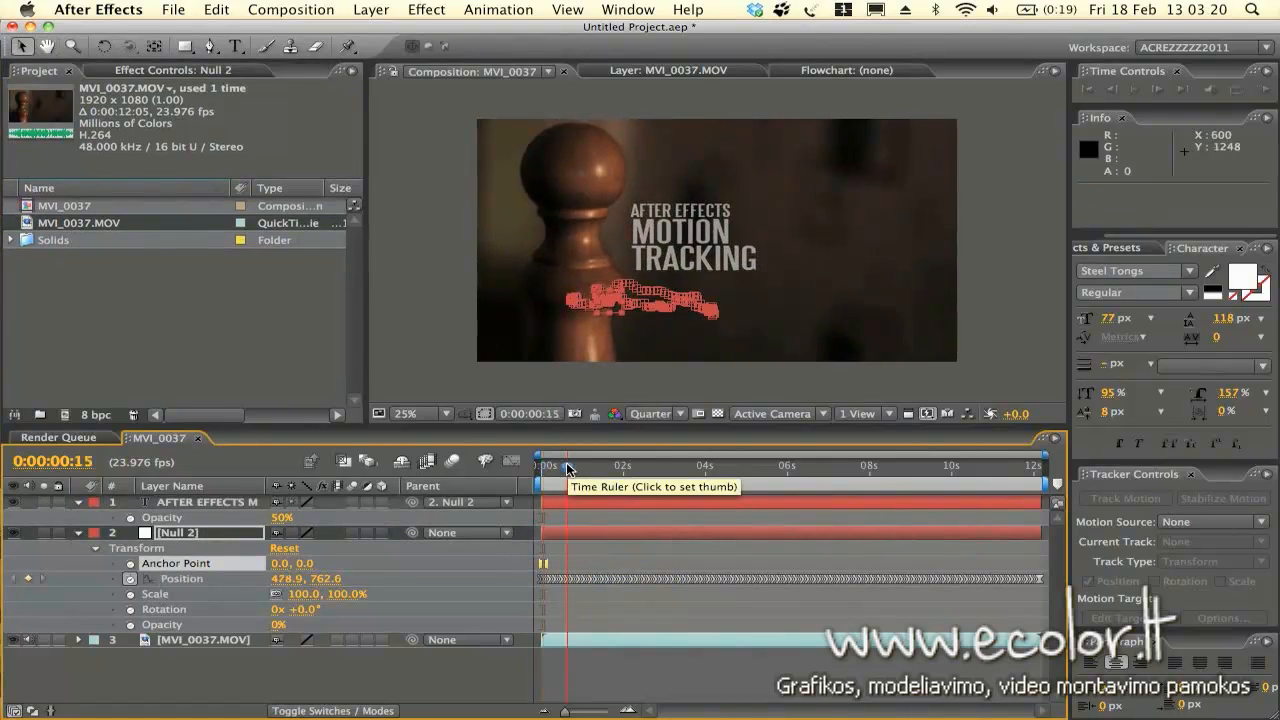
key(space)
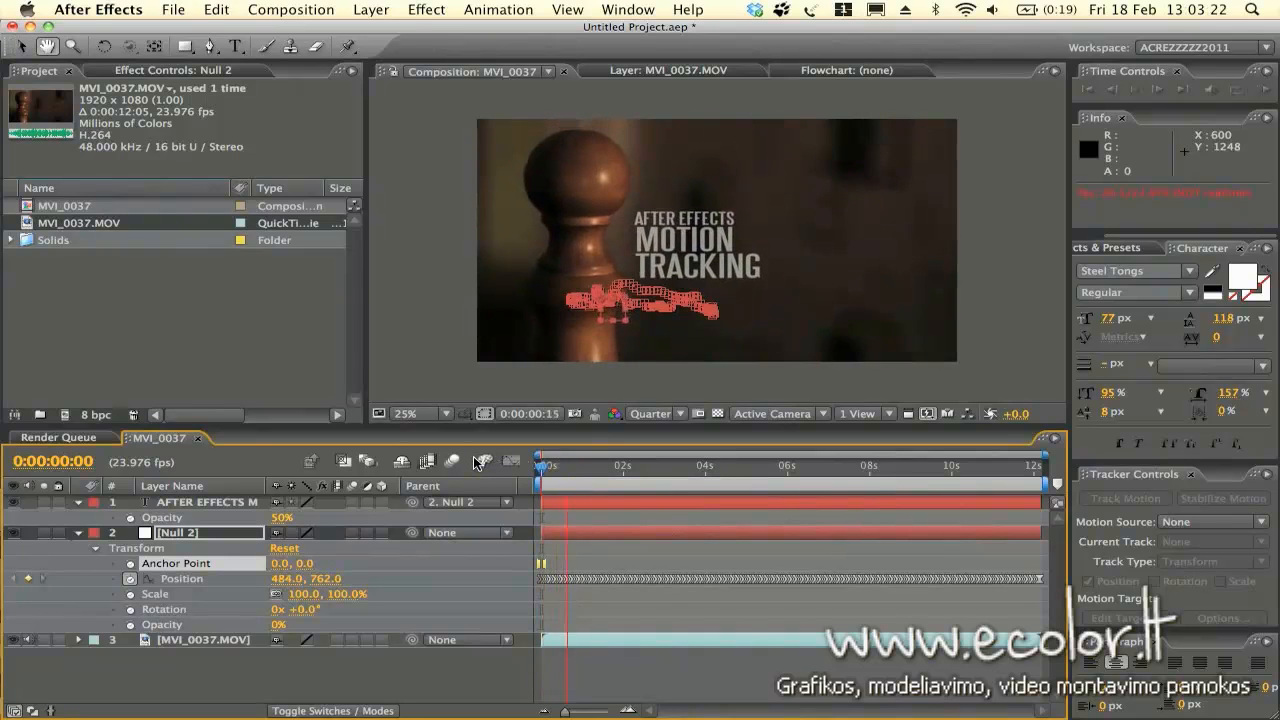